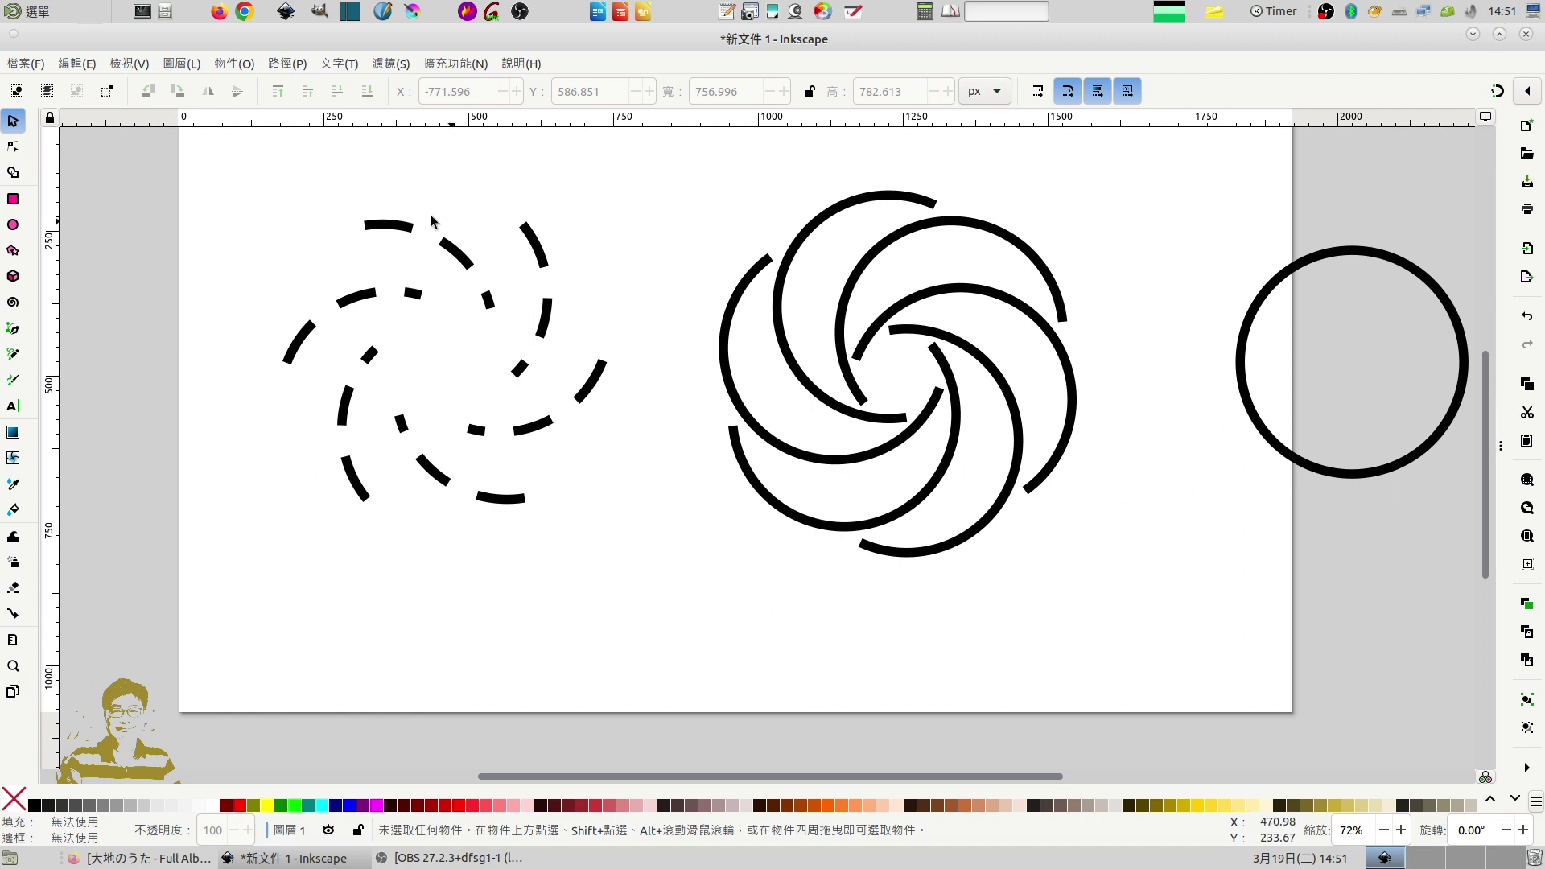
Select all three existing drawings and drag them down, mostly past the page's bottom edge
mouse_move(251, 158)
left_mouse_down()
mouse_move(755, 558)
mouse_move(1296, 615)
left_mouse_up()
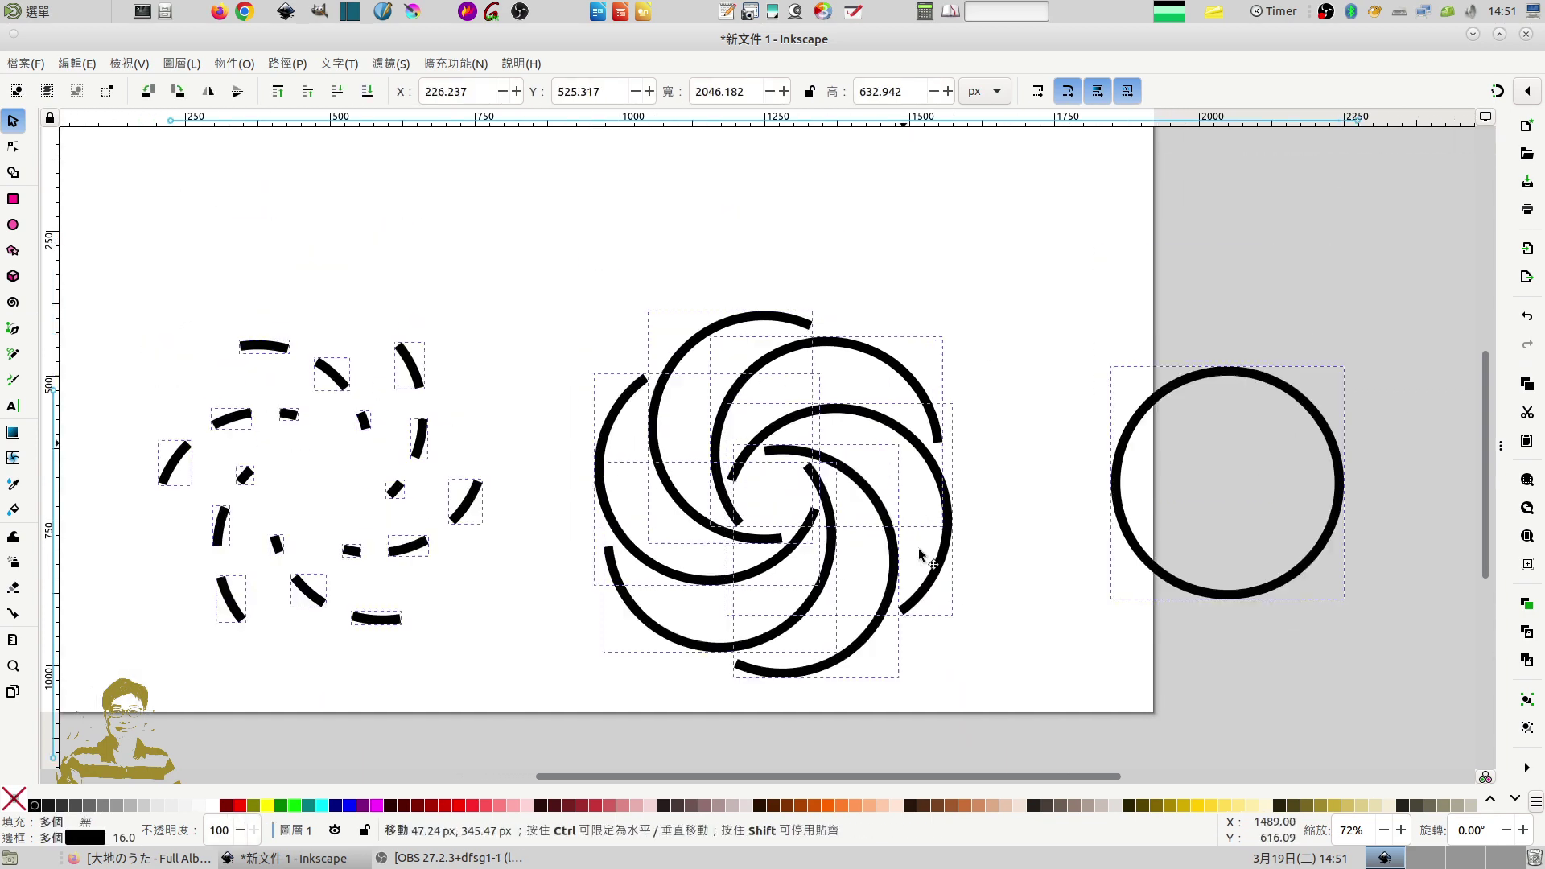
left_click_drag(876, 239, 816, 692)
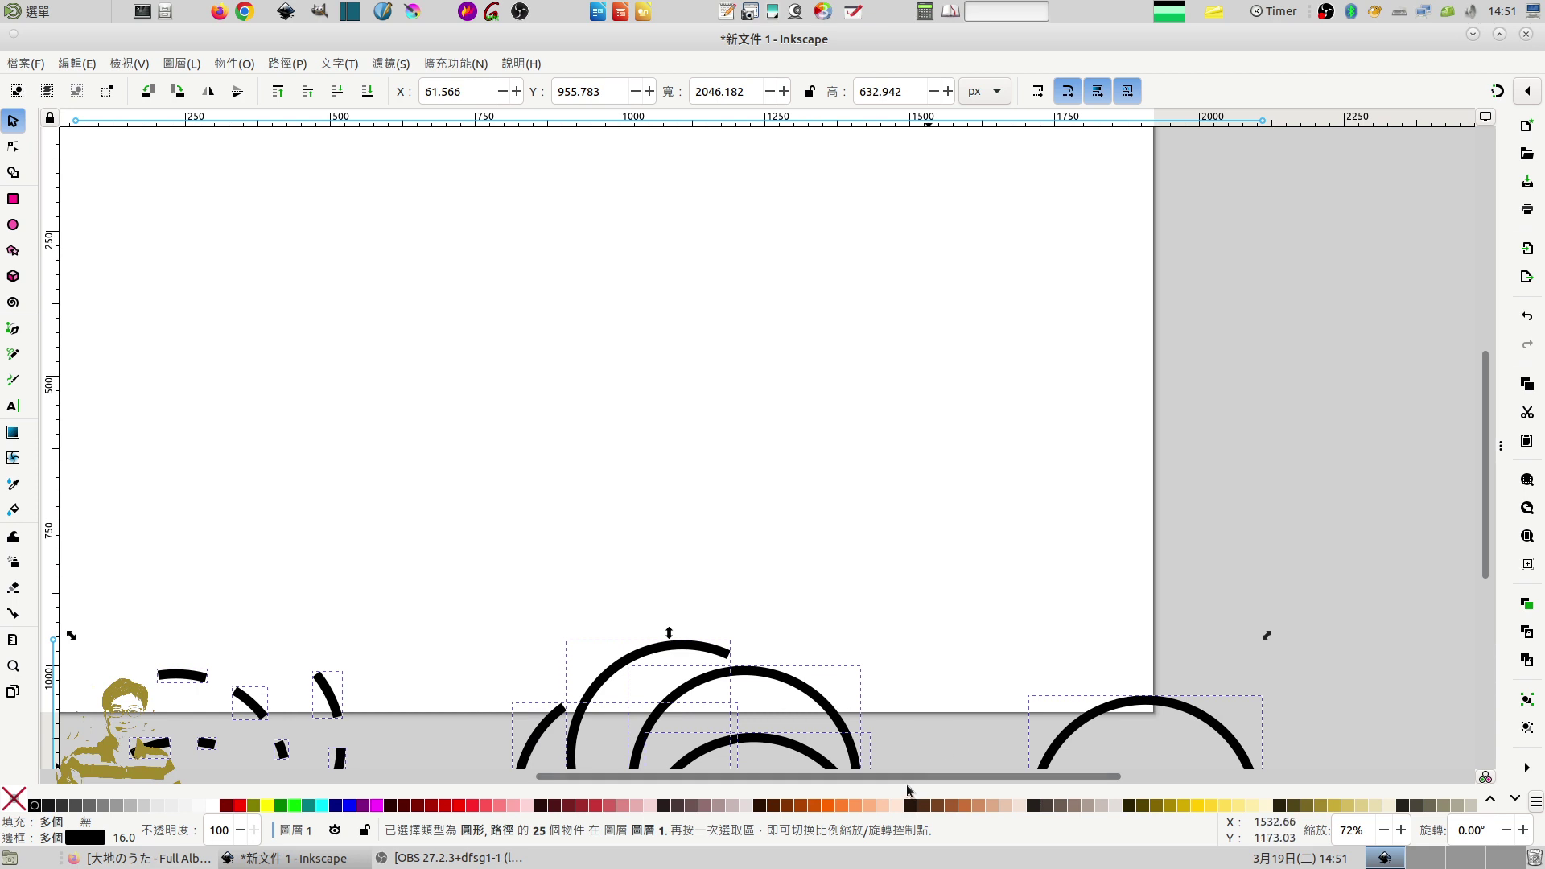
left_click_drag(908, 778, 820, 775)
scroll(998, 572, "up", 2)
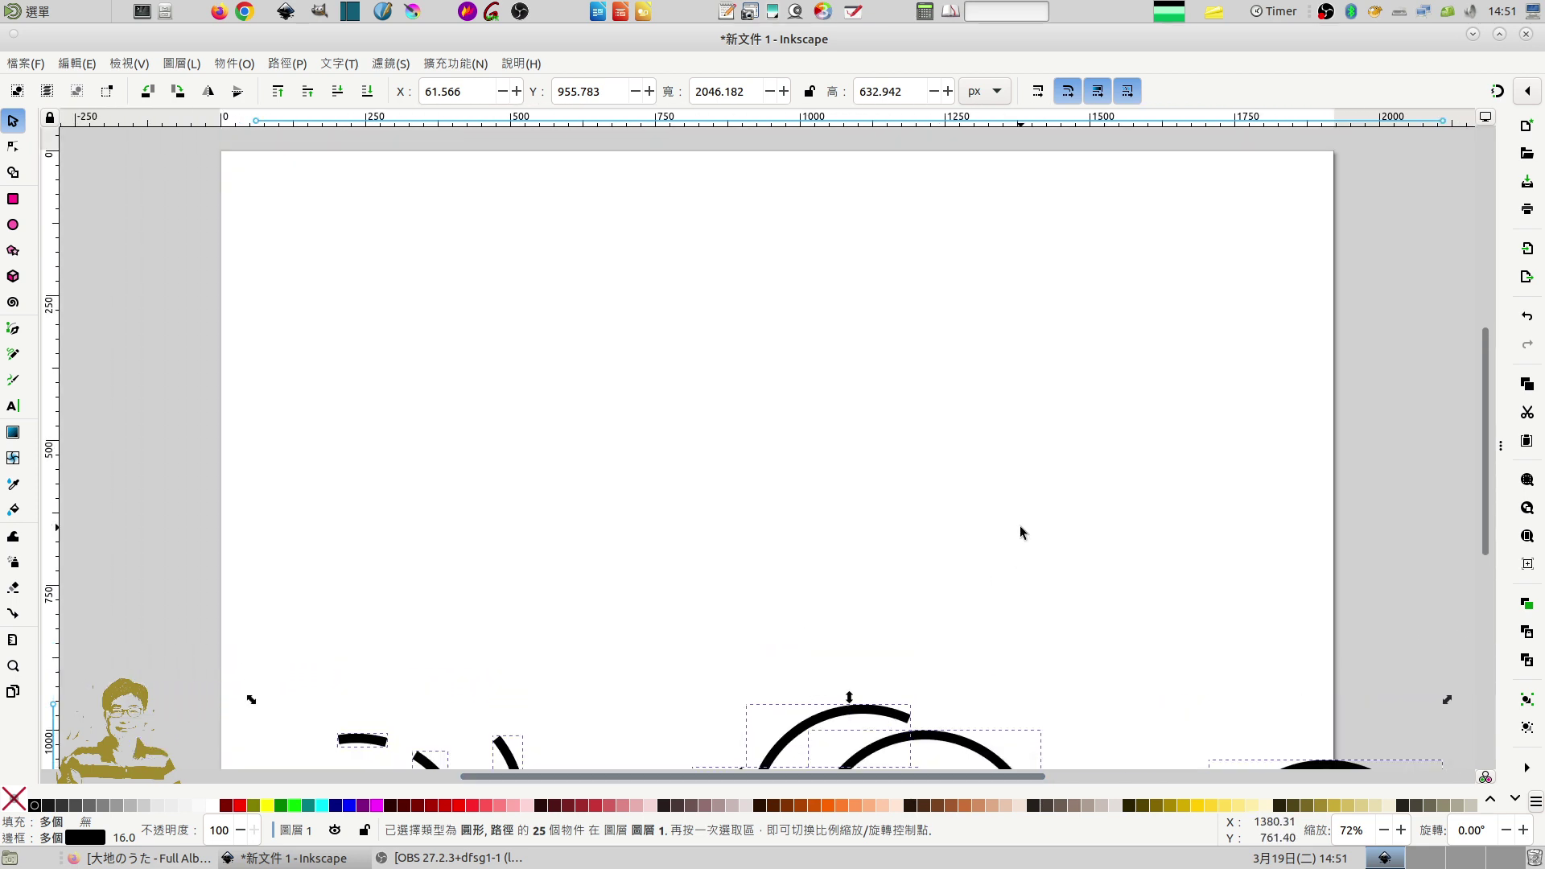
left_click(1022, 522)
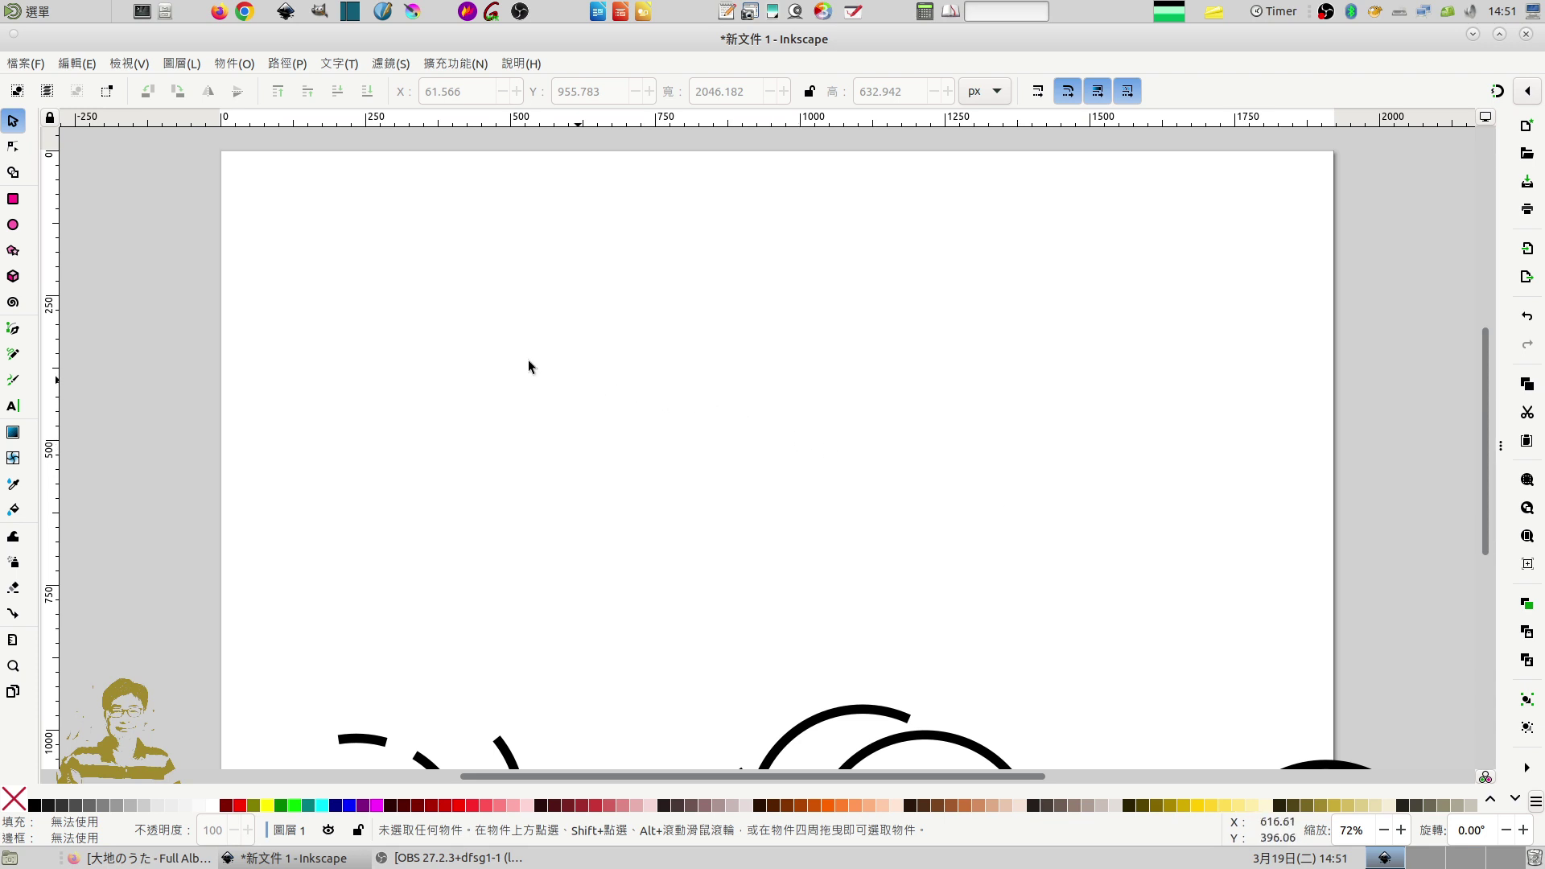
Draw a new circle near the top of the page and shift it up and right
left_click(13, 226)
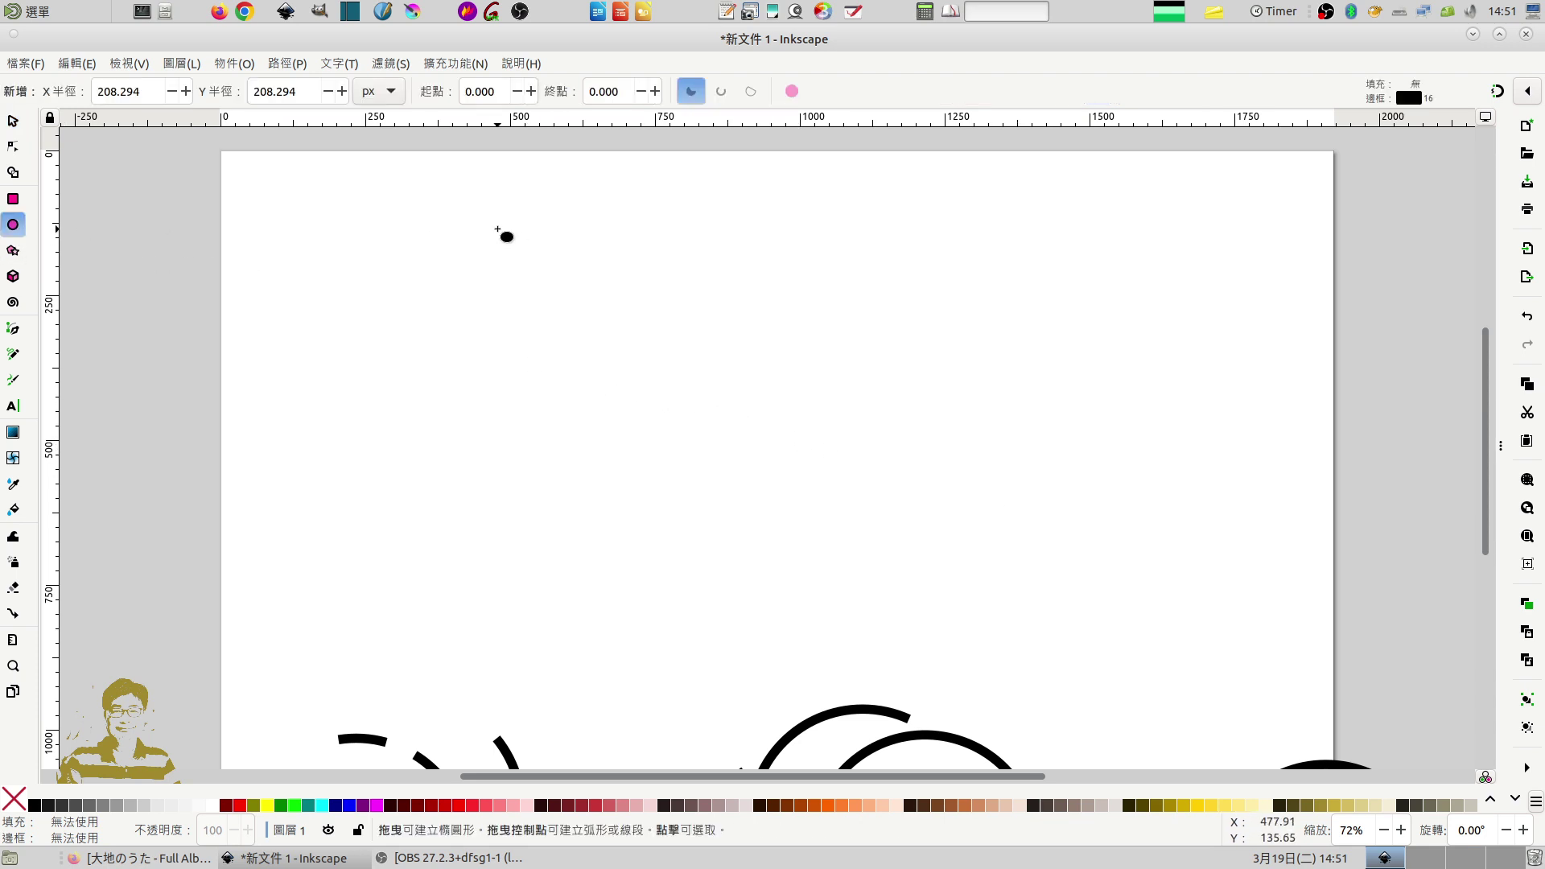
left_click_drag(498, 230, 736, 464)
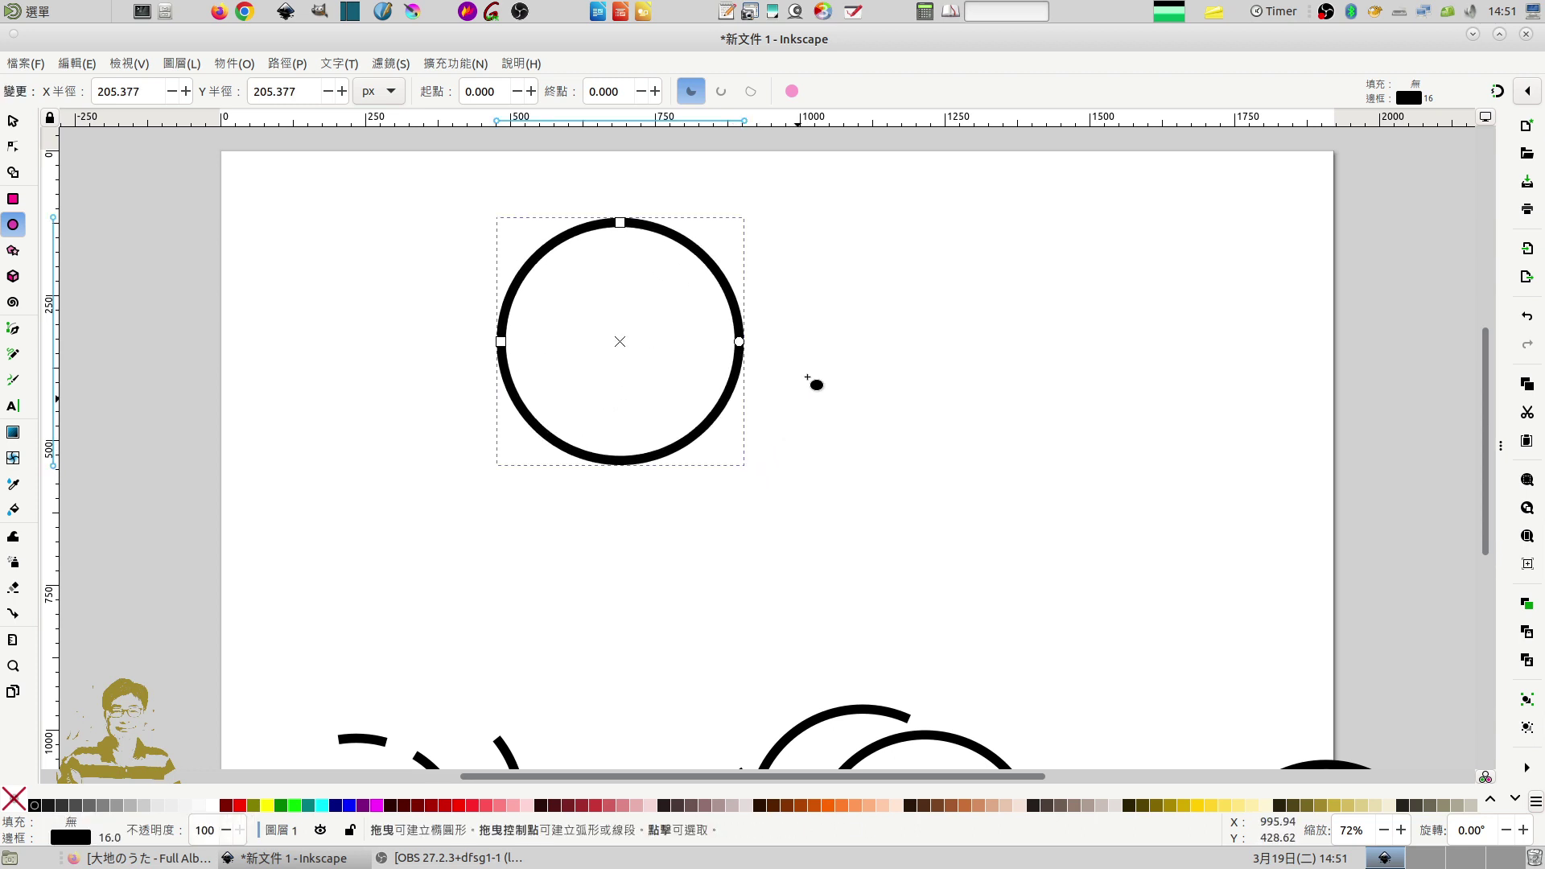
left_click(13, 121)
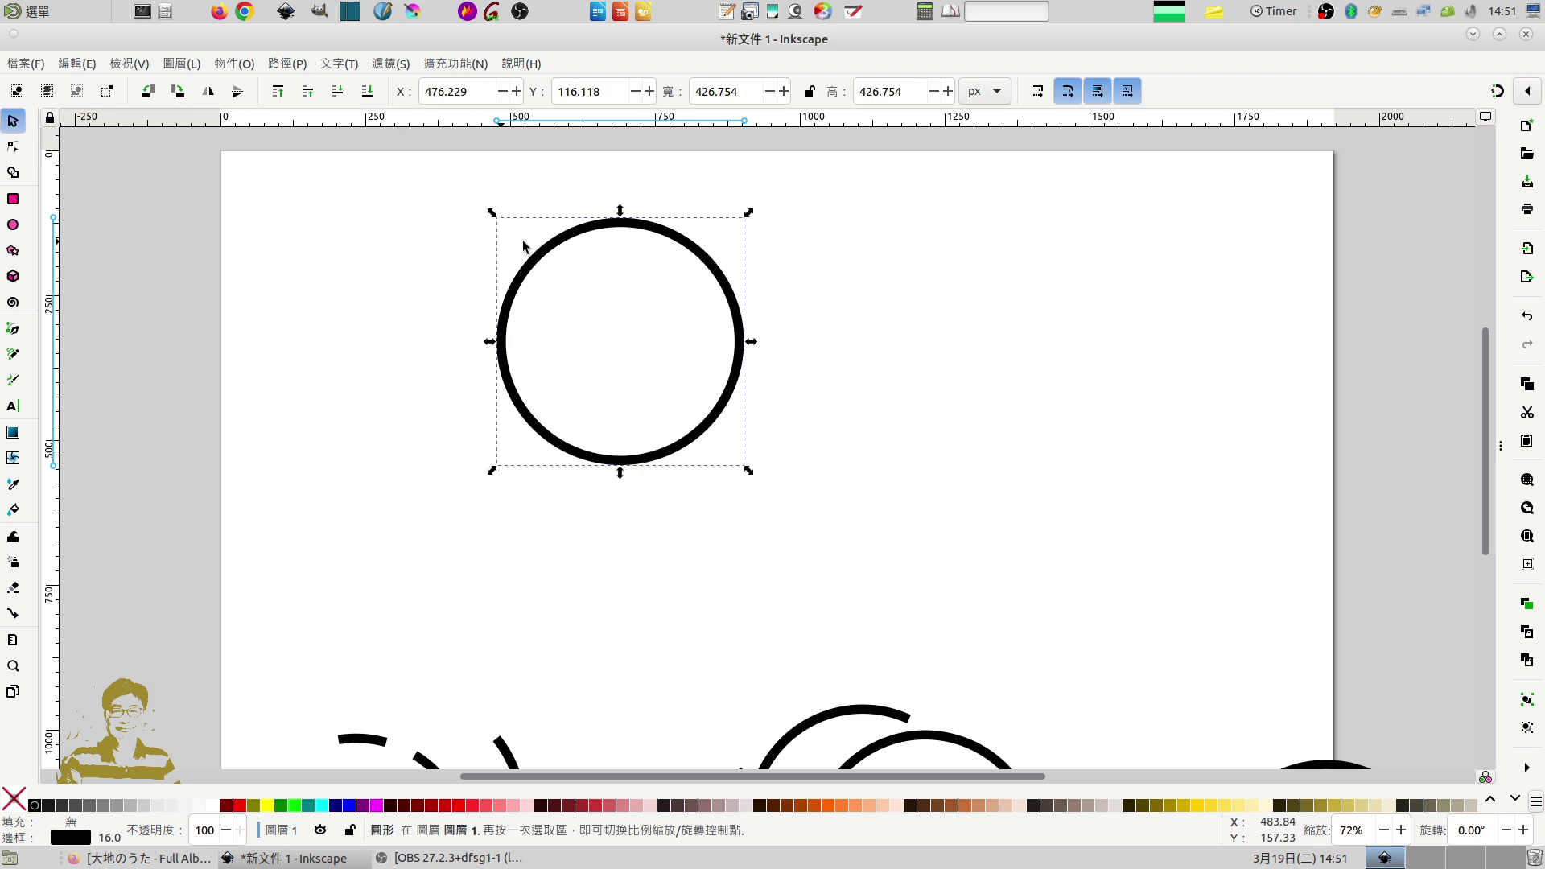
left_click_drag(678, 245, 794, 191)
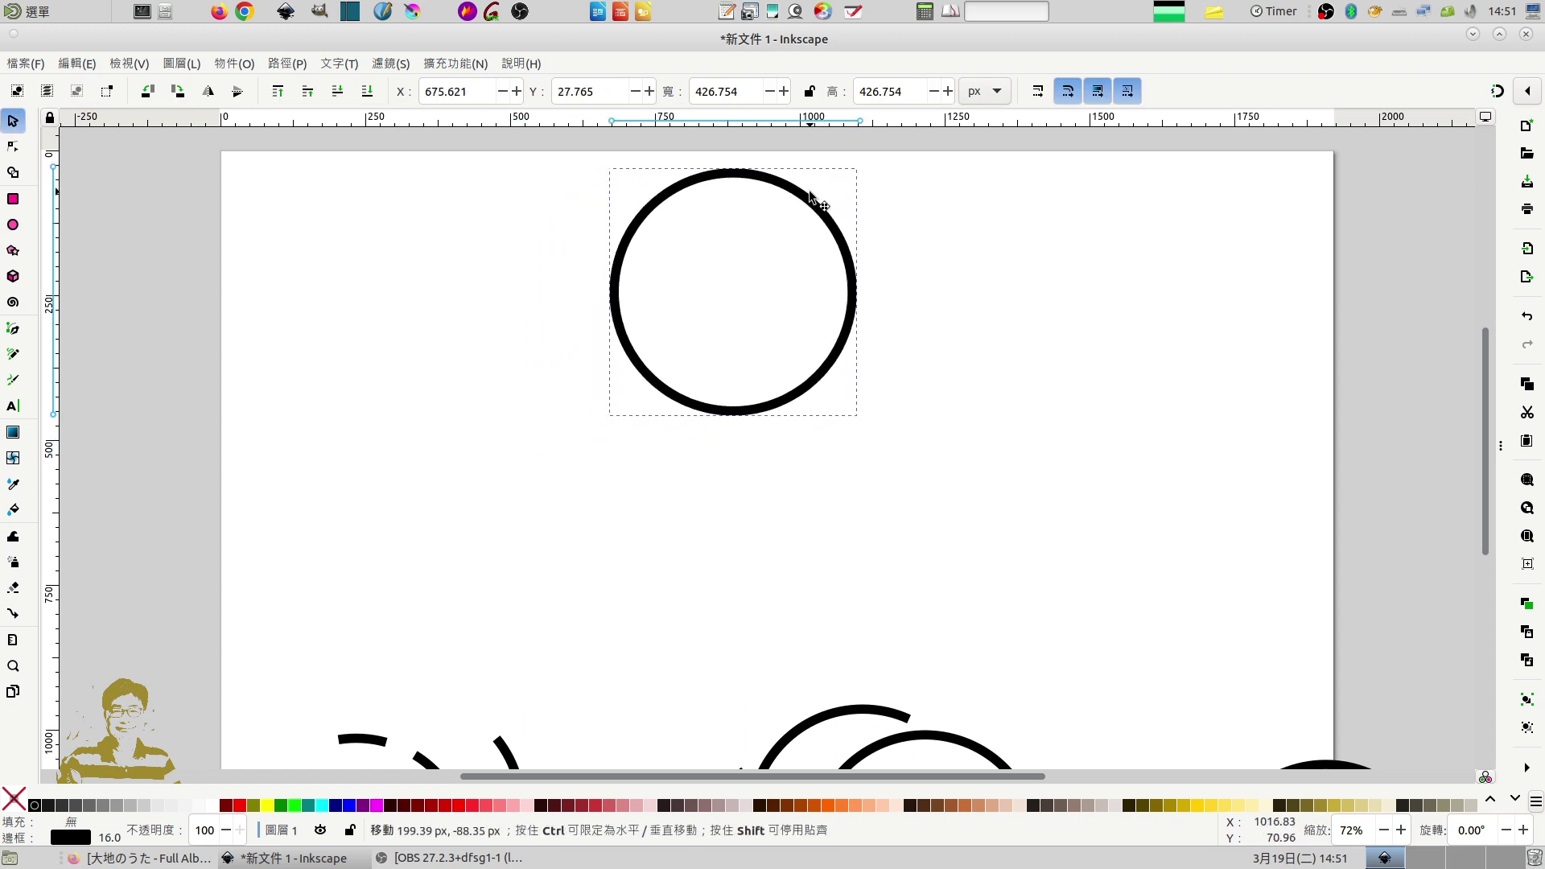
left_click(72, 65)
mouse_move(145, 291)
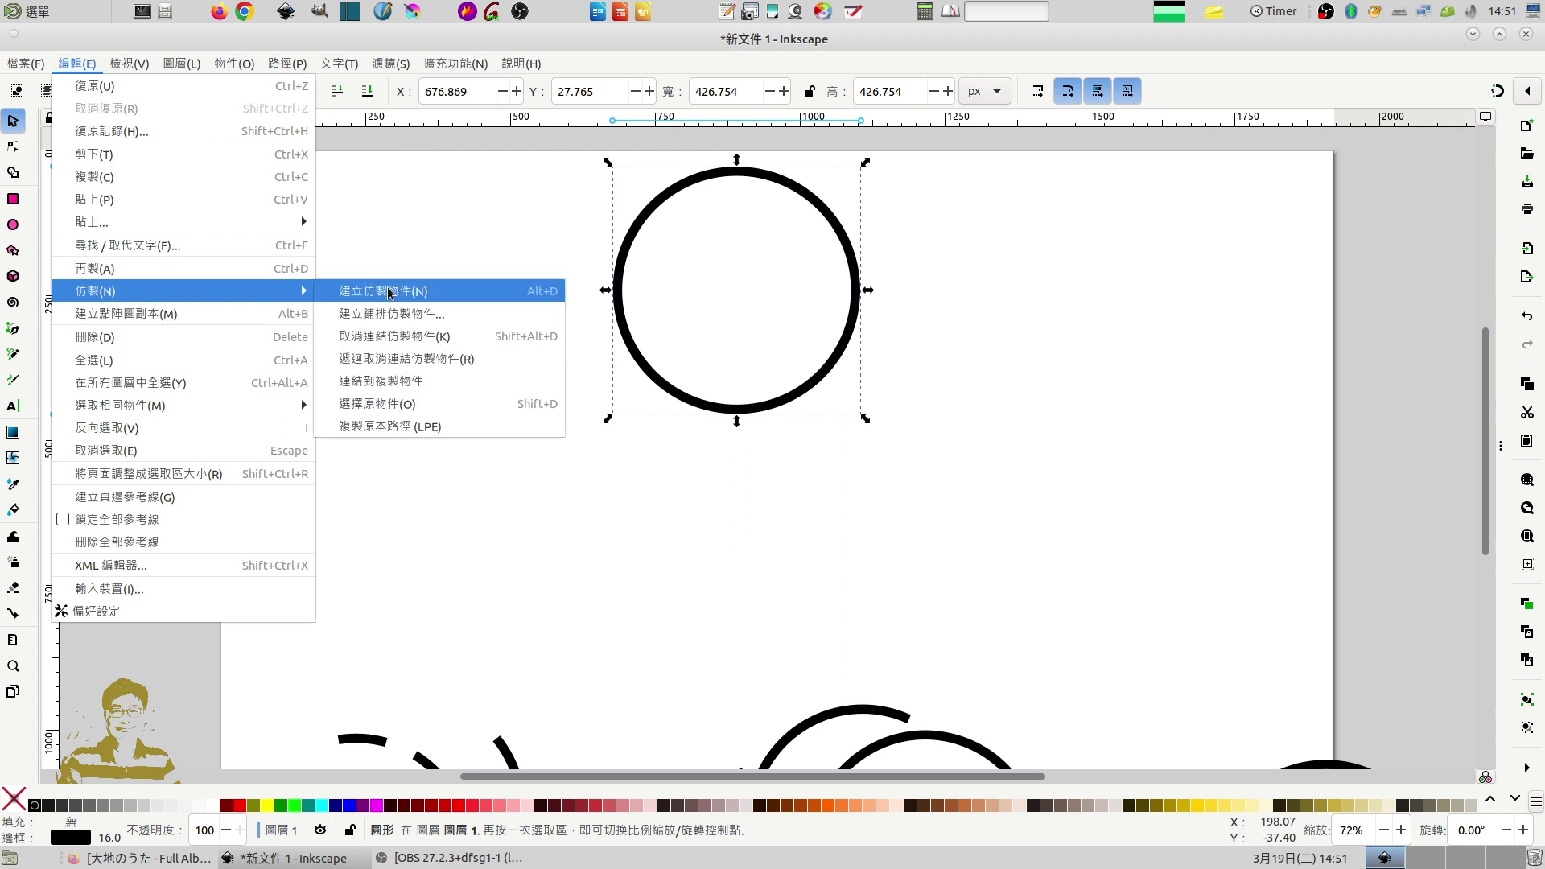
Open the Create Tiled Clones settings and reselect the circle to show its rotation handles
left_click(394, 320)
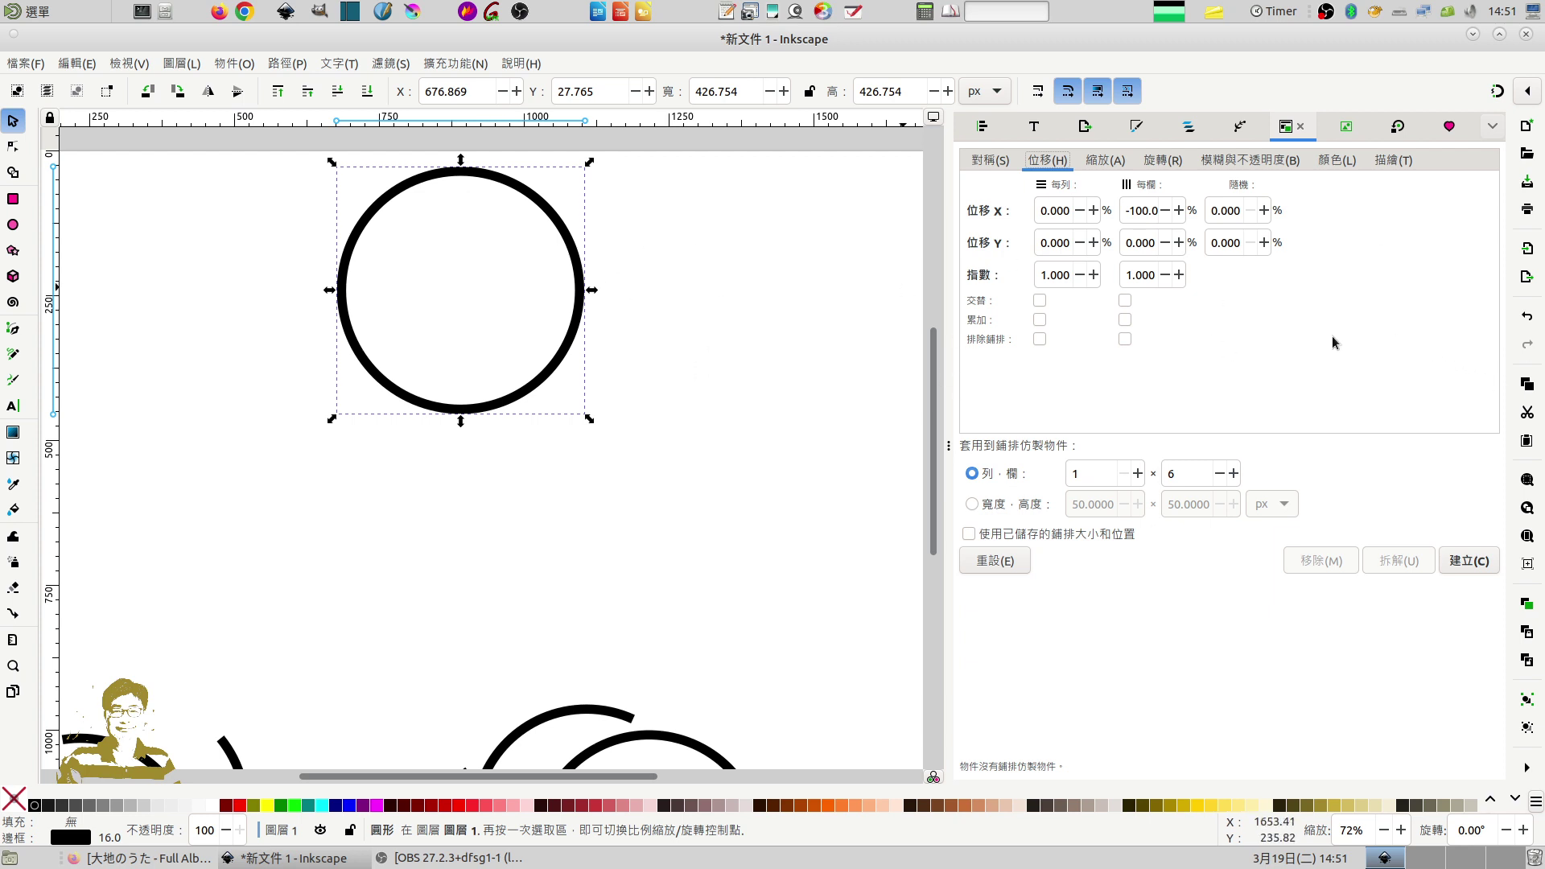
left_click(507, 186)
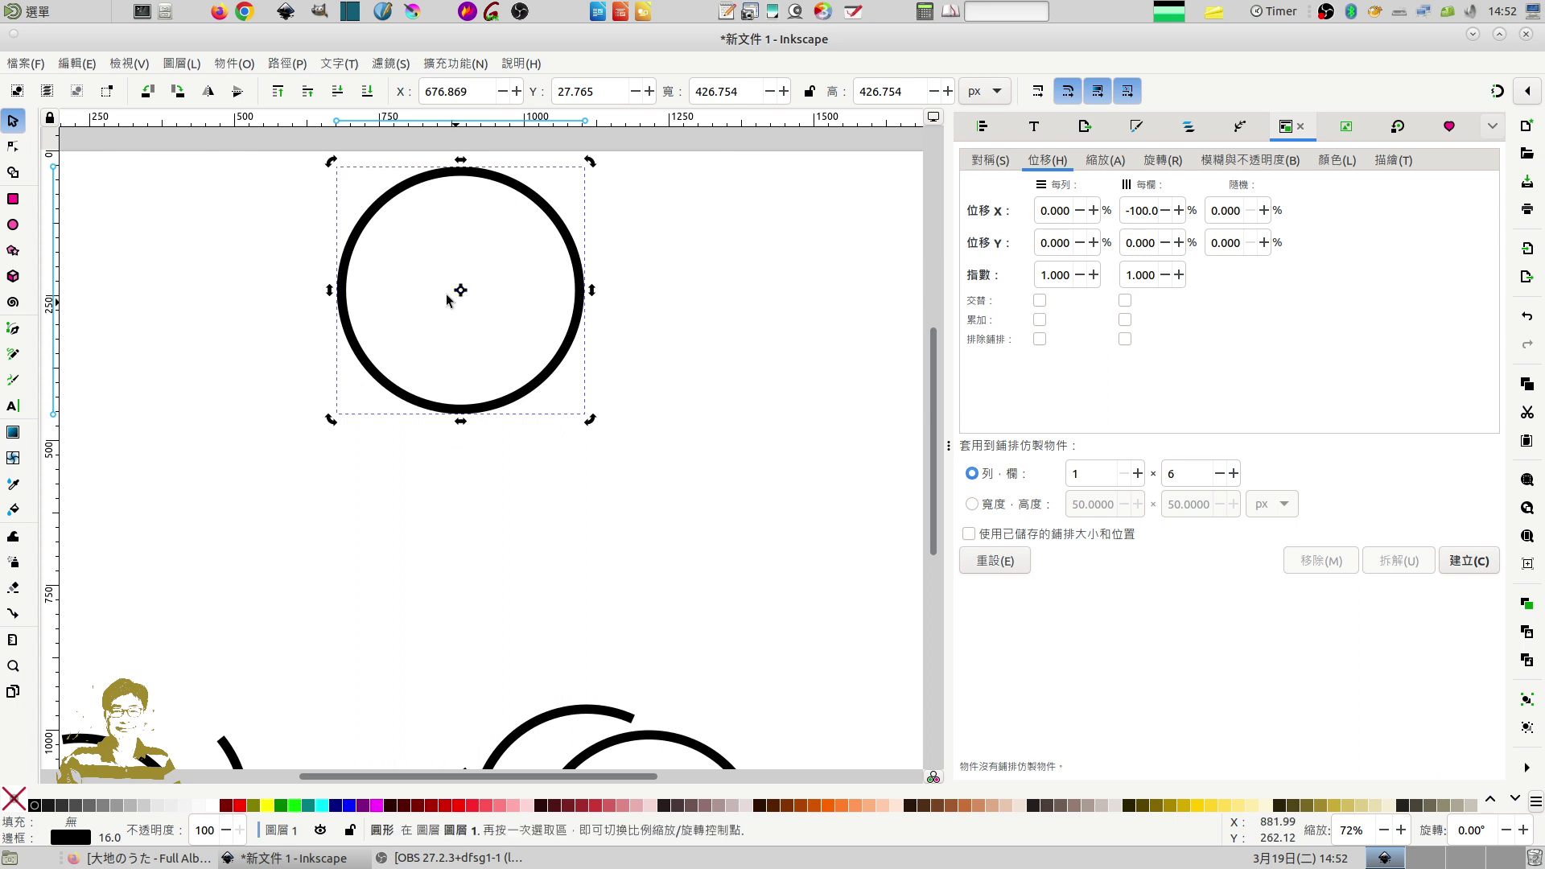
Lower the rotation centre and create six tiled clones: 1×6, 60° rotation, -100% column shift
left_click_drag(461, 294, 462, 347)
left_click(1162, 162)
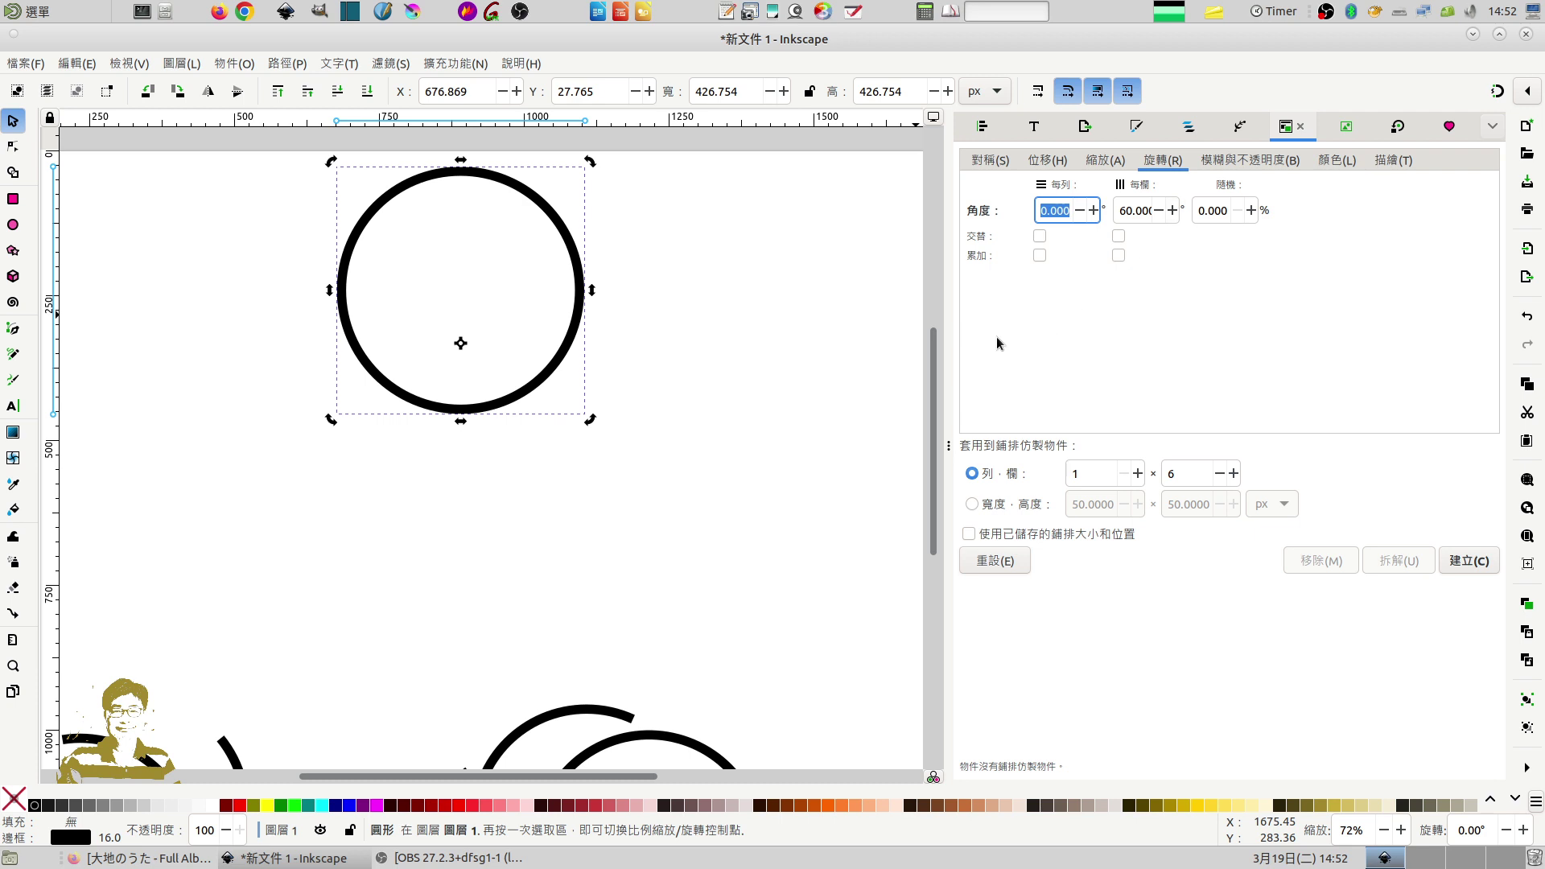
left_click(1050, 161)
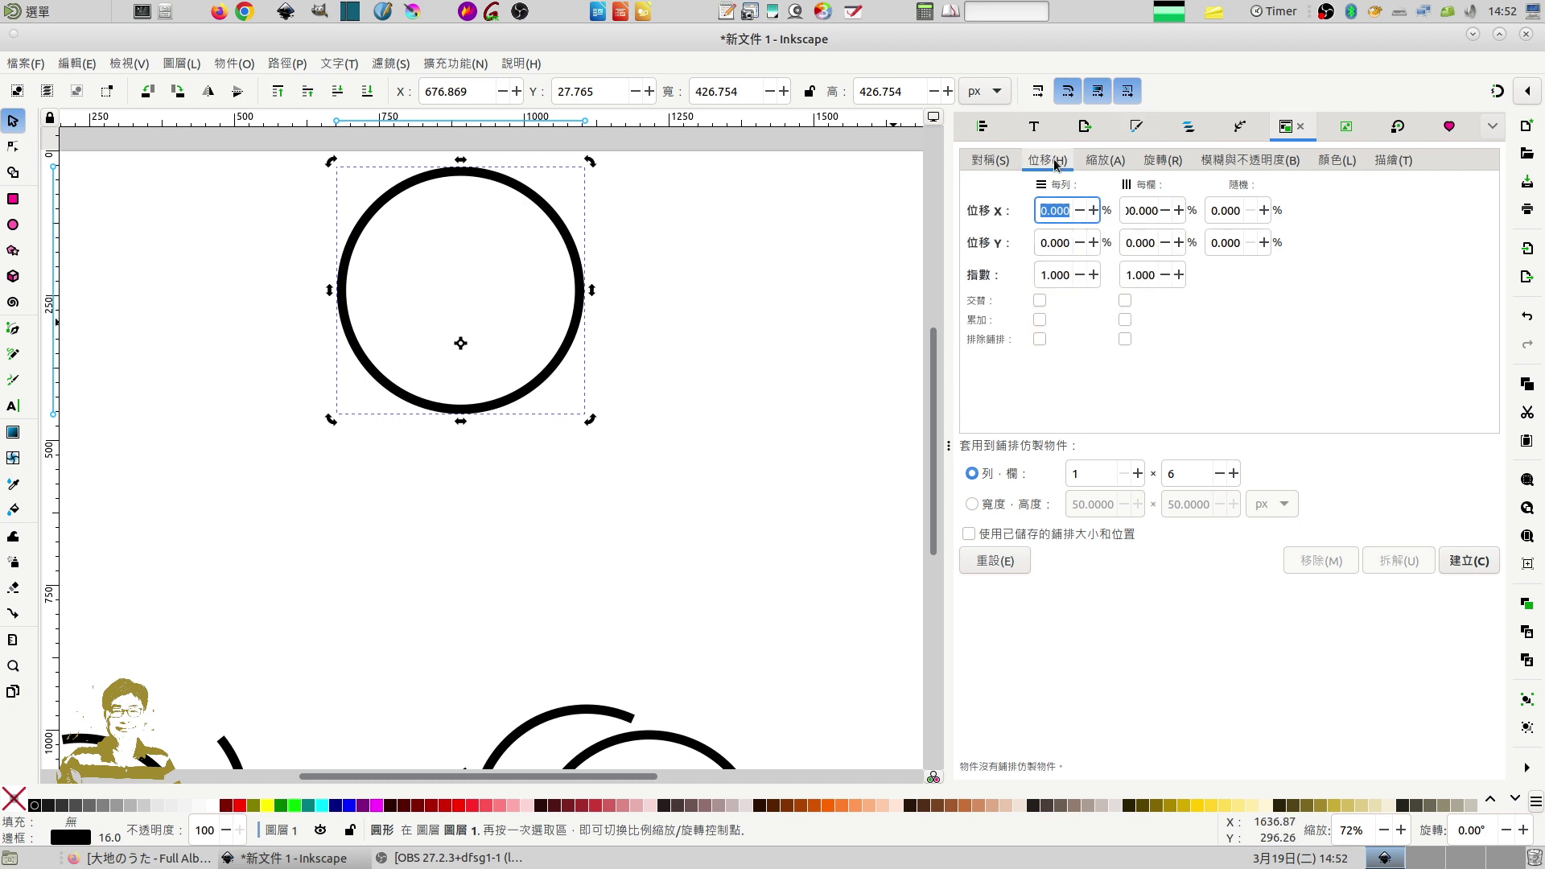
left_click(1143, 211)
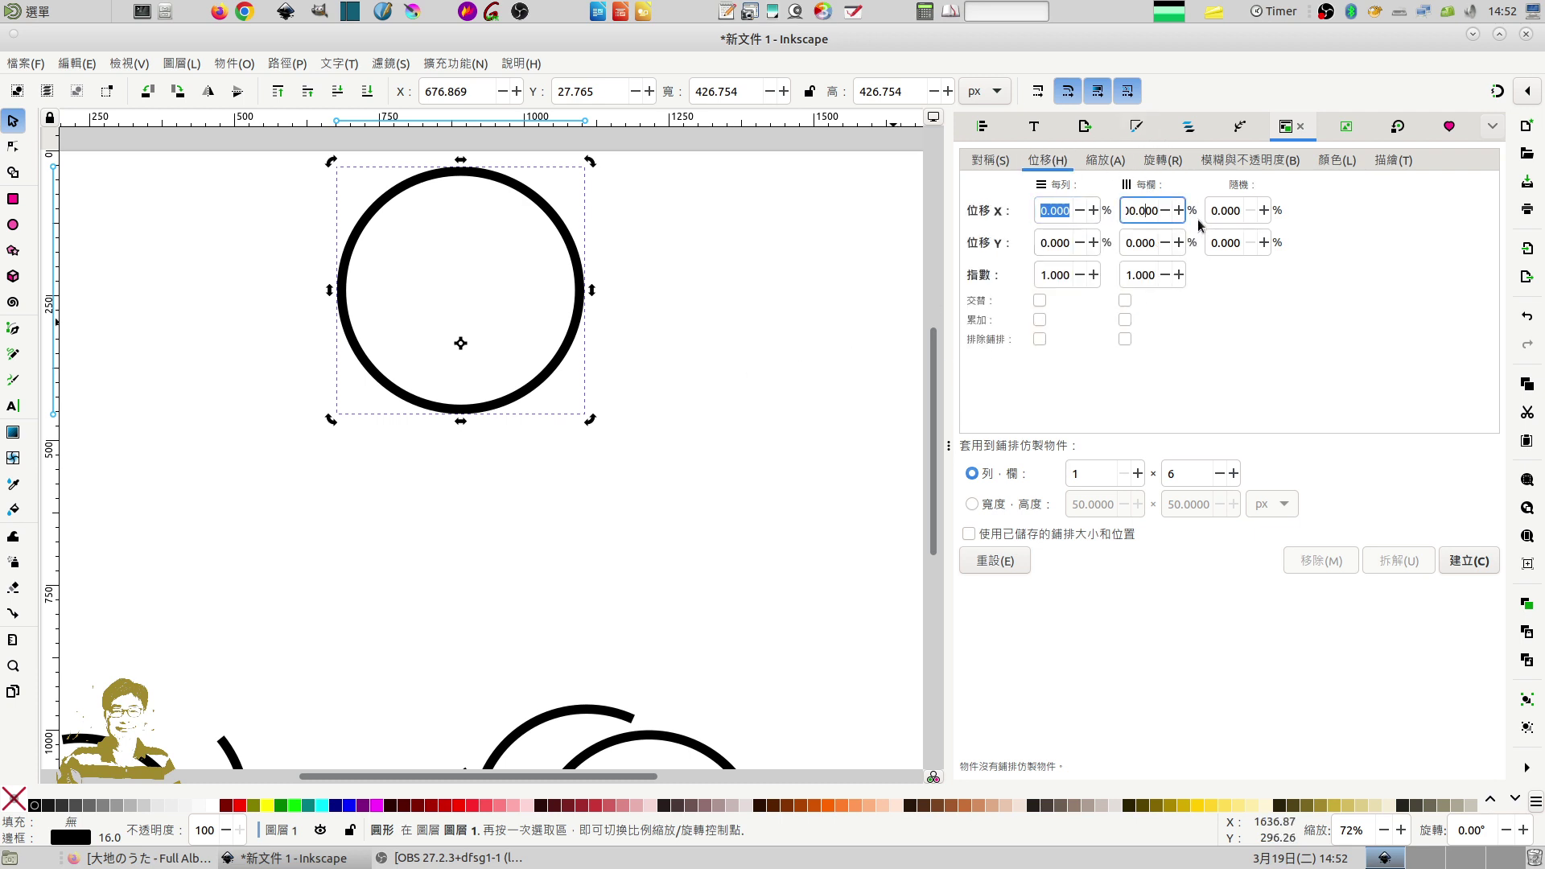
key("Home")
left_click(1468, 565)
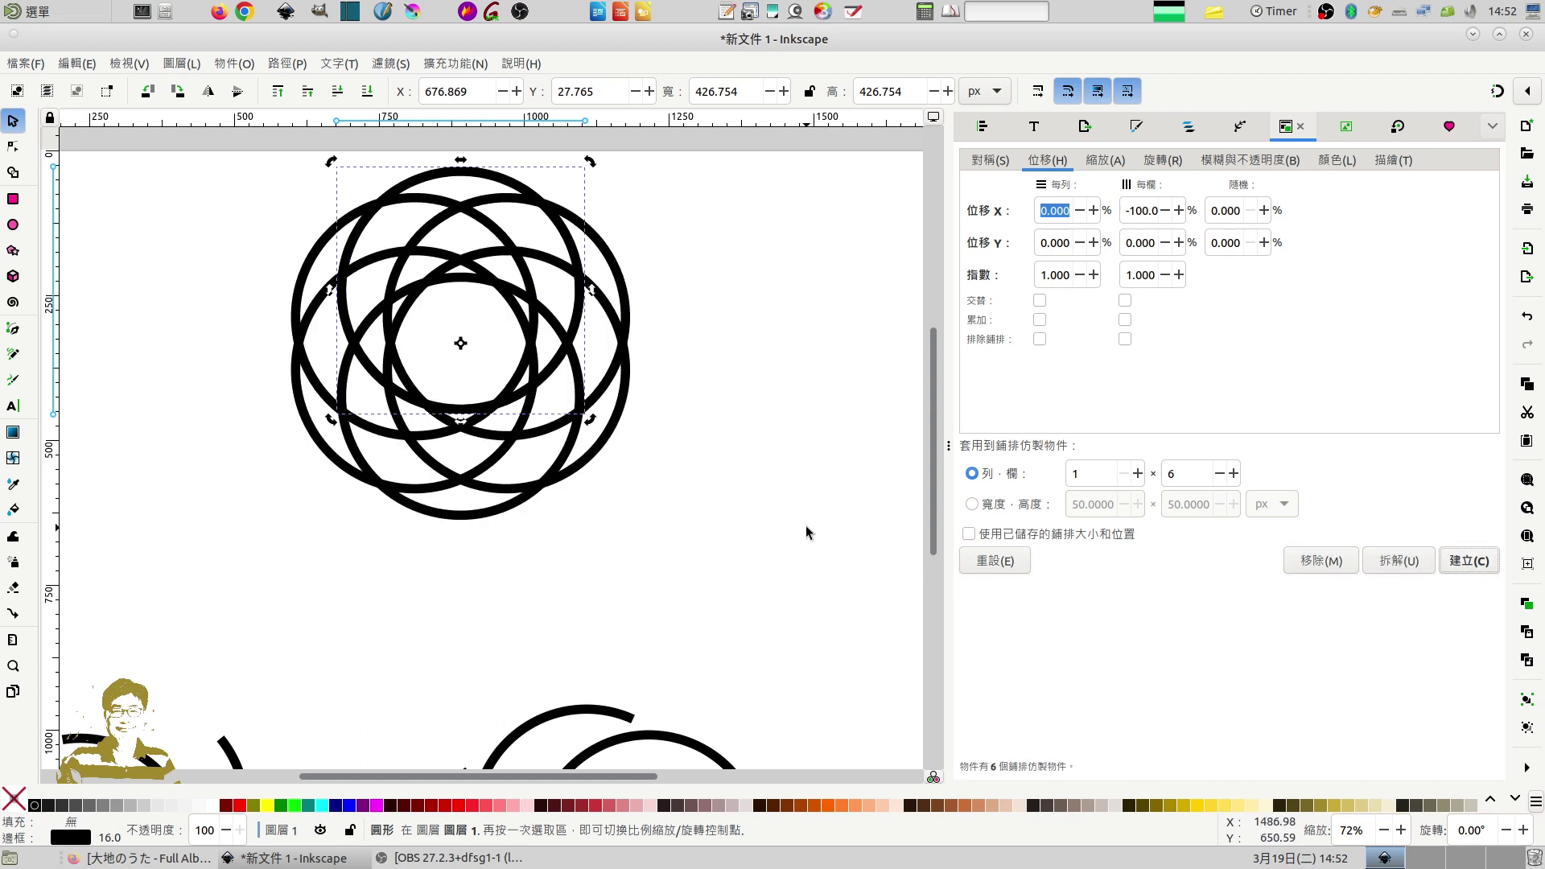
left_click(807, 533)
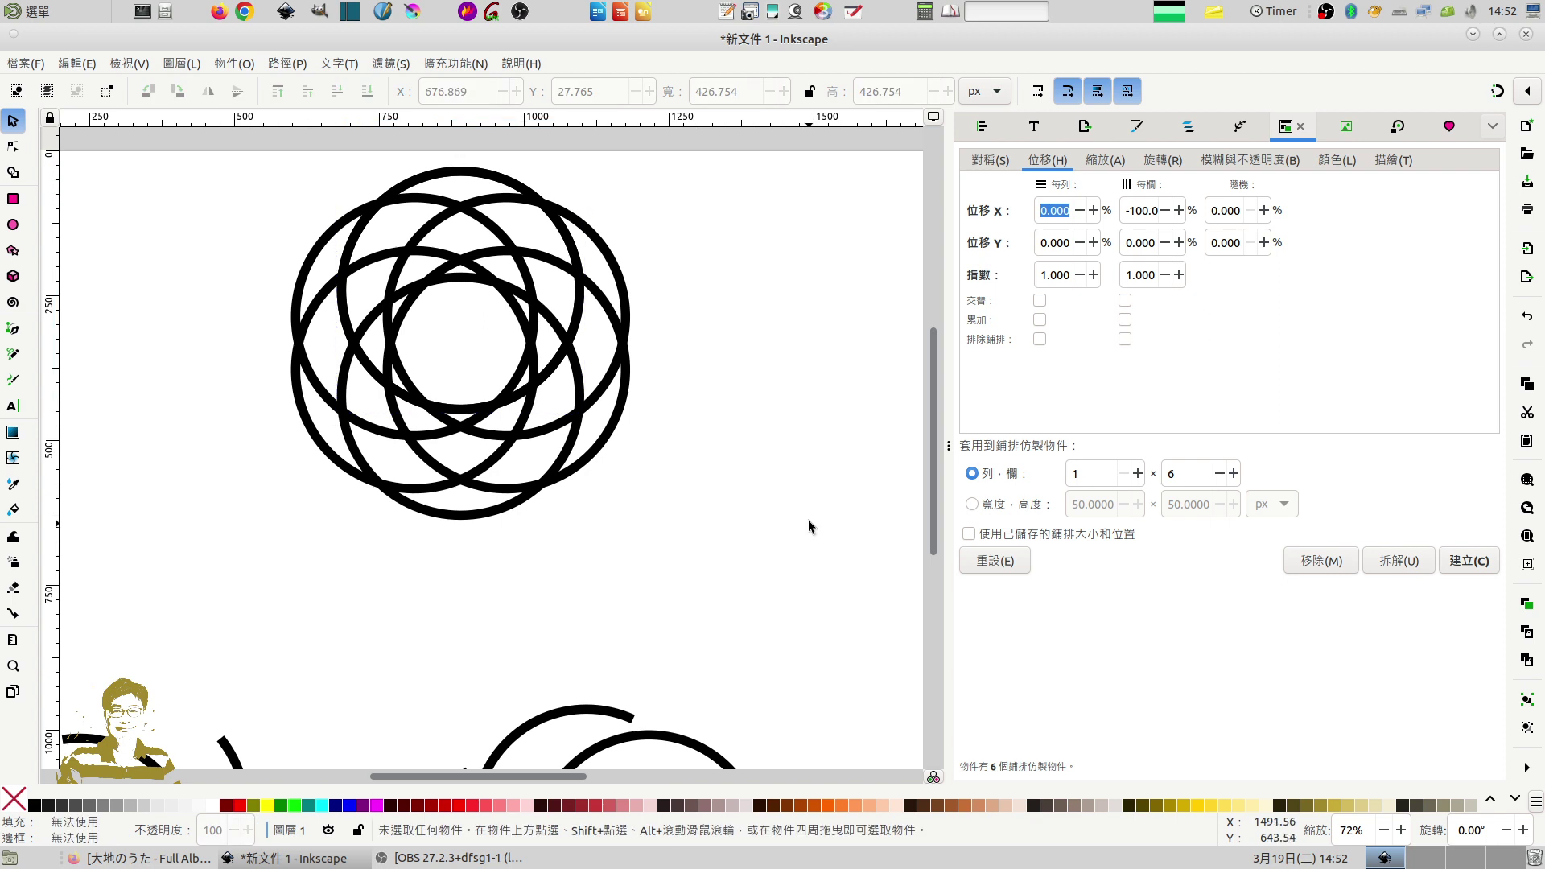
left_click(627, 411)
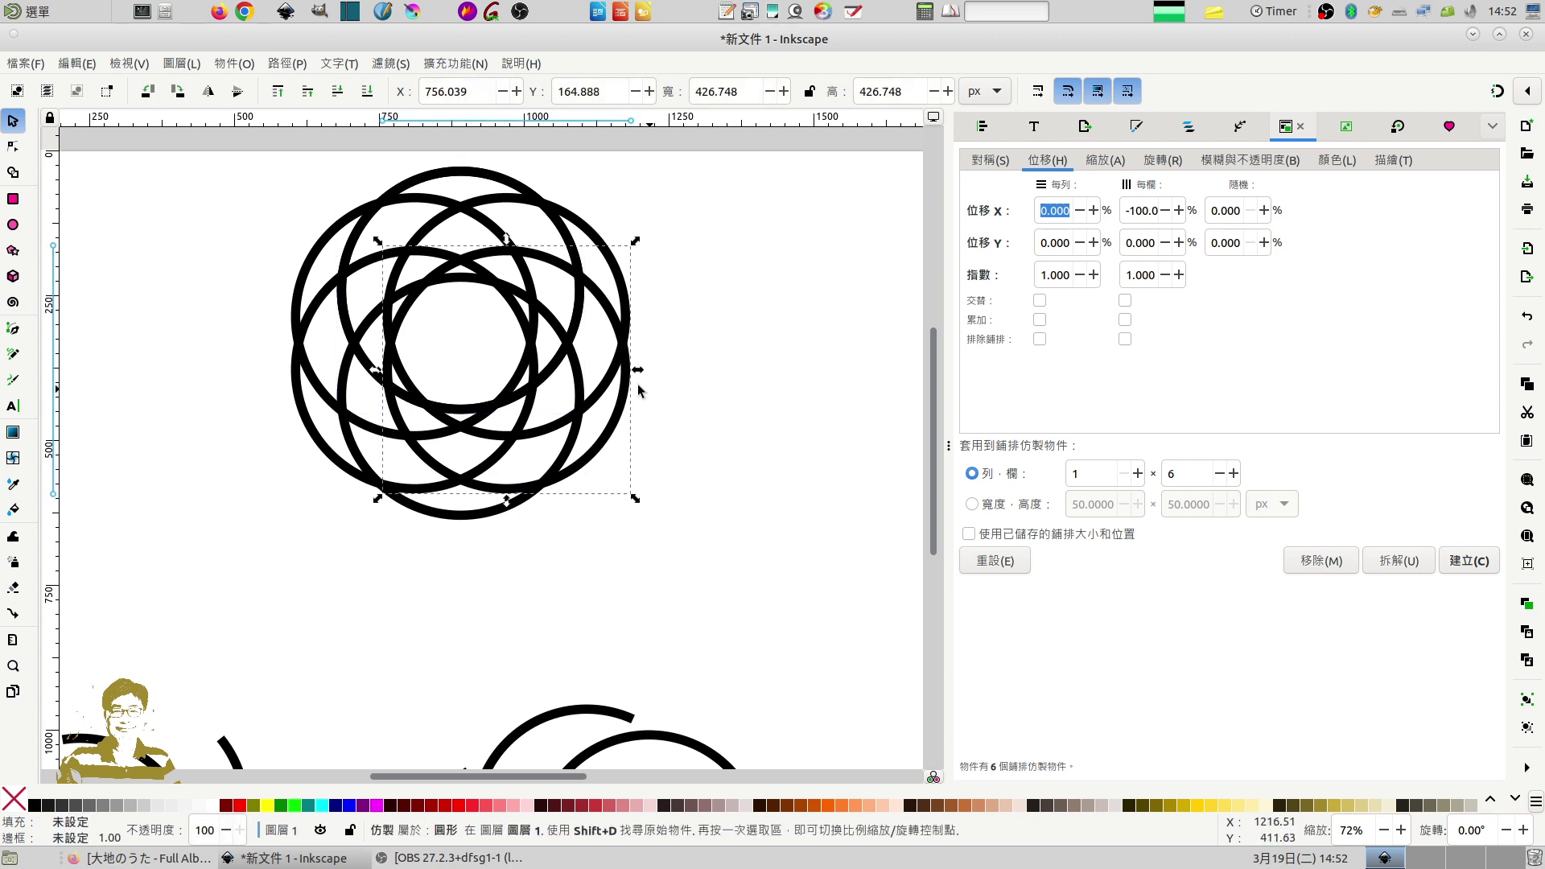
left_click(74, 64)
mouse_move(181, 291)
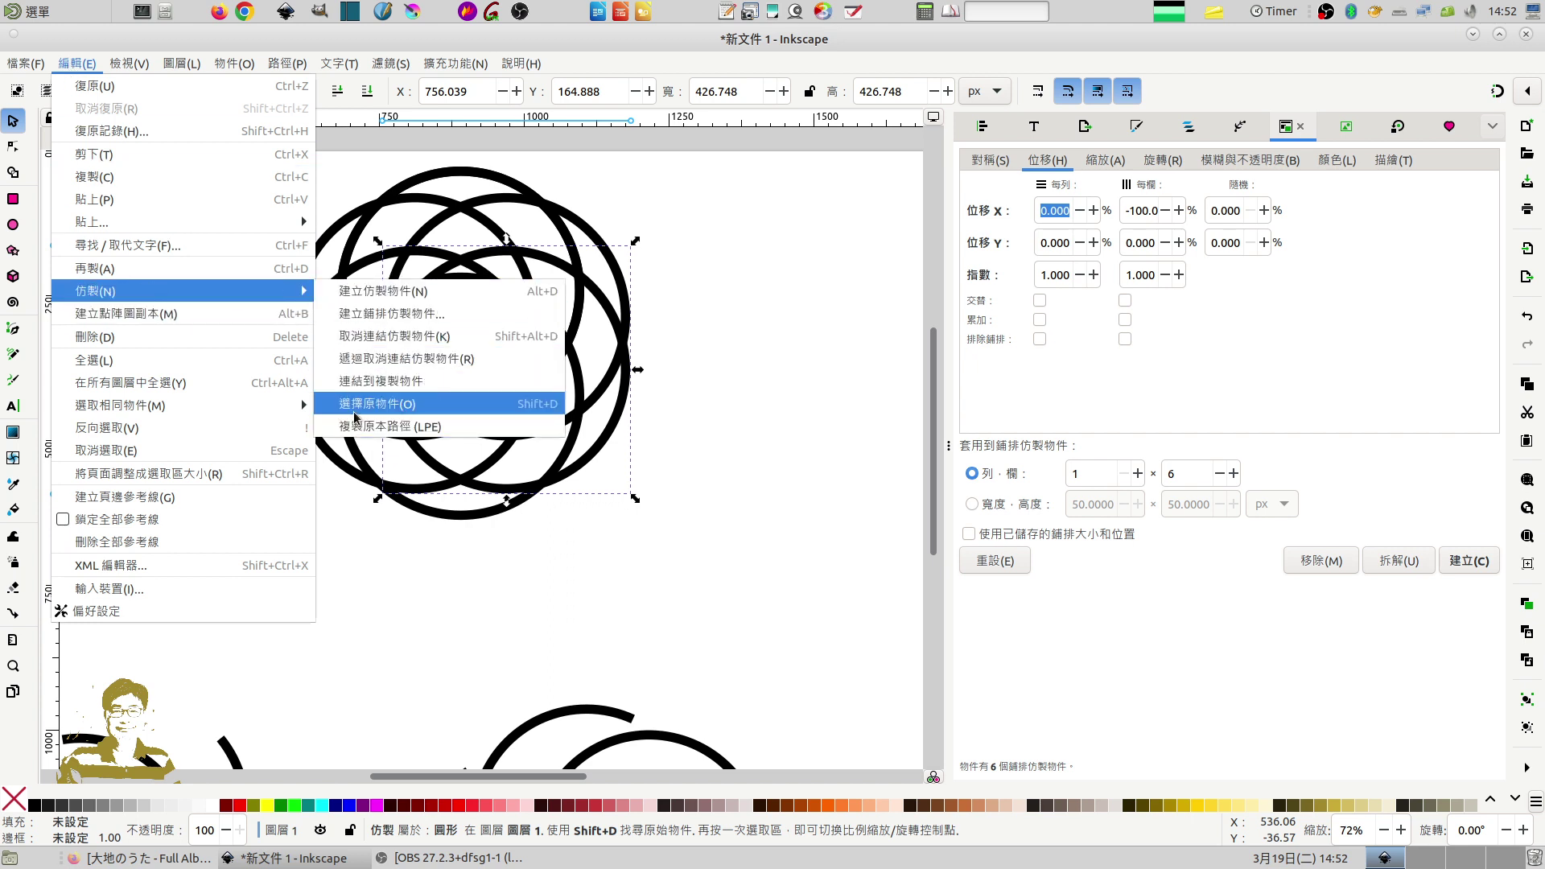
left_click(351, 405)
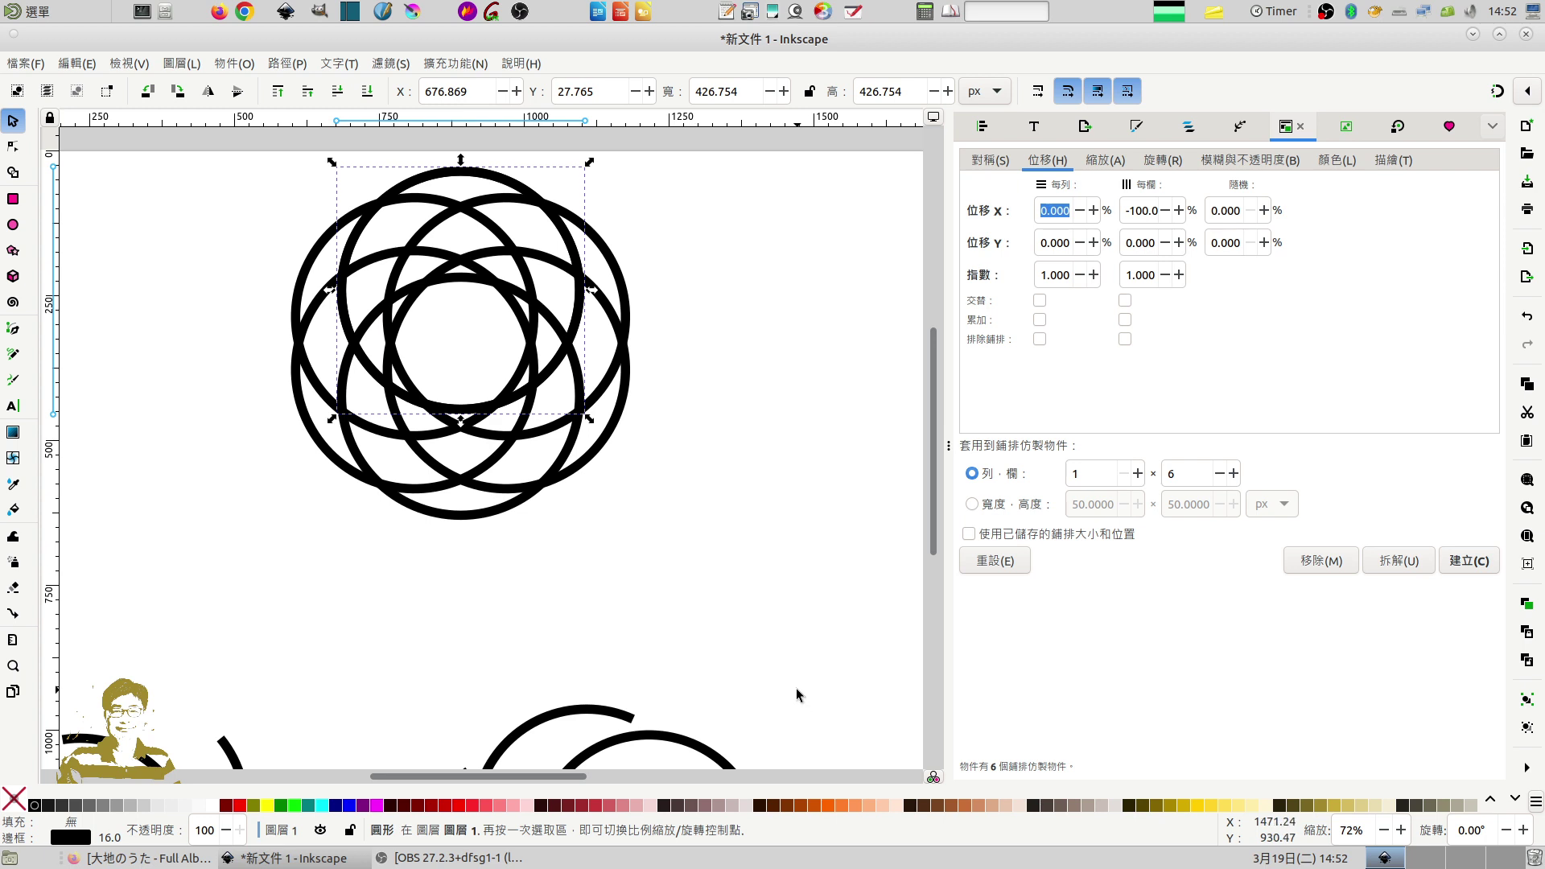
Nudge the original circle left with five arrow-key presses, clear of the clones
key("Left")
key("Left")
key("Left")
key("Left")
key("Left")
key("Left")
key("Left")
key("Left")
key("Left")
key("Left")
key("Left")
key("Left")
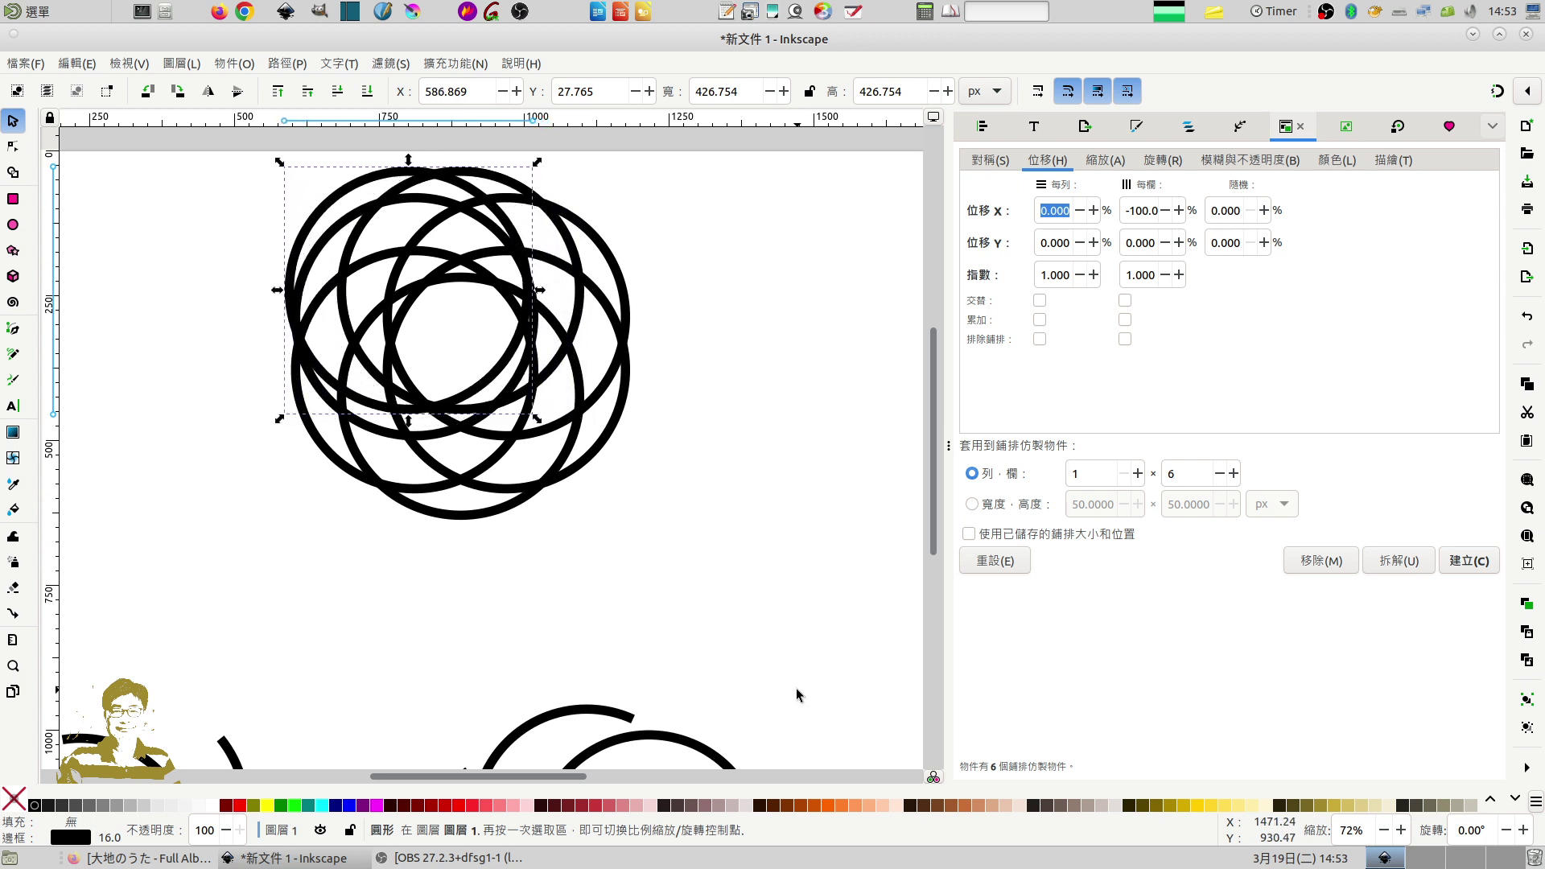
key("Left")
key("Left")
key("Left")
key("Left")
key("Left")
key("Left")
key("Left")
key("Left")
key("Left")
key("Left")
key("Left")
key("Left")
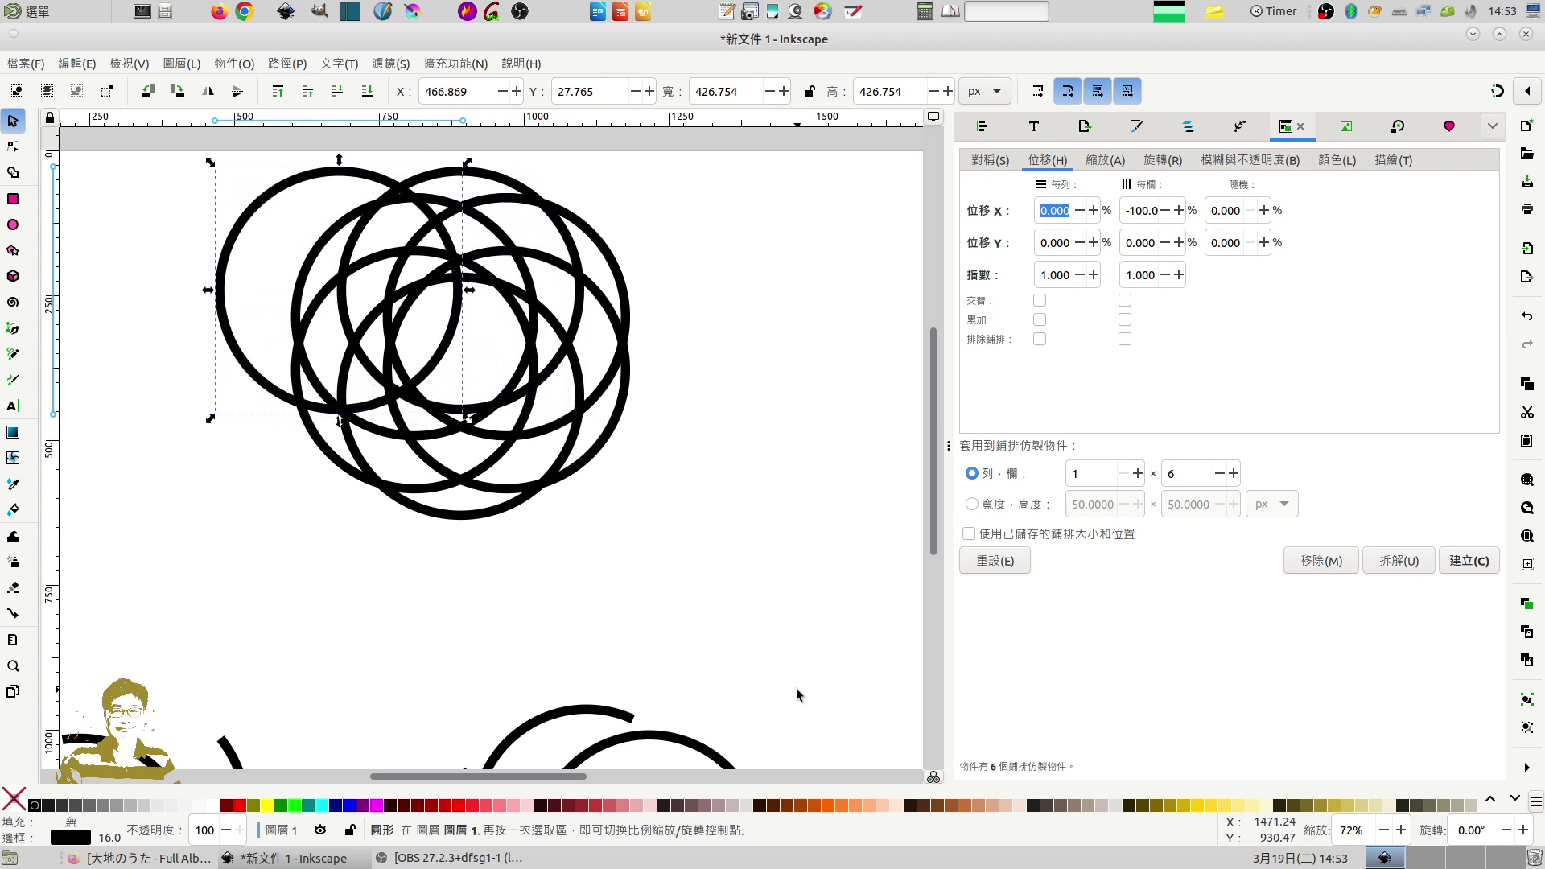
key("Left")
key("Left")
key("Left")
key("Left")
key("Left")
key("Left")
key("Left")
key("Left")
key("Left")
key("Left")
key("Left")
key("Left")
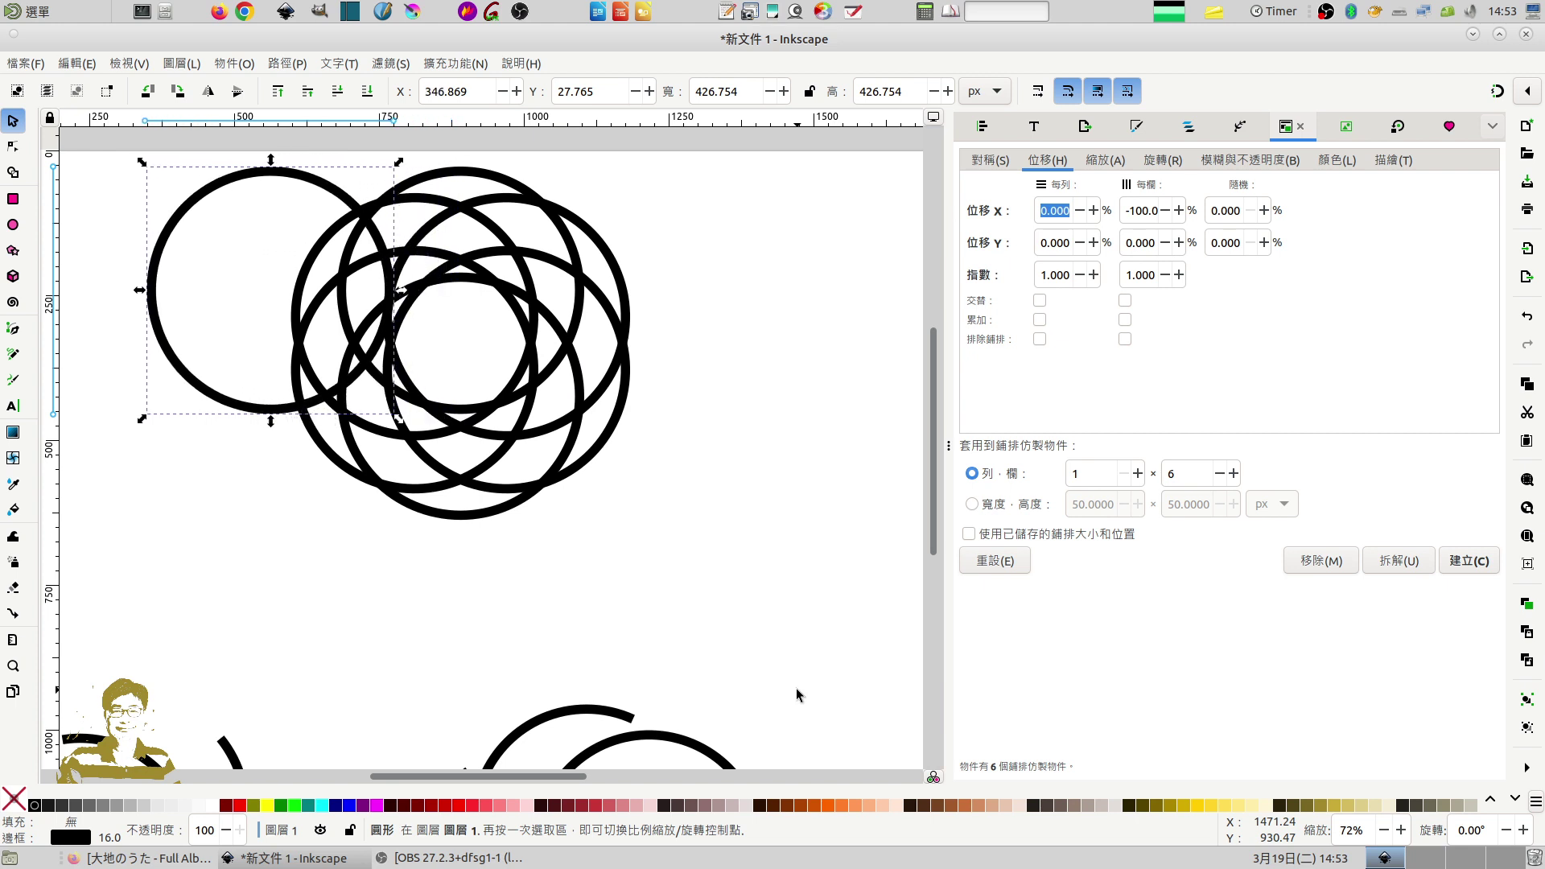
key("Left")
key("Left")
key("Left")
key("Left")
key("Left")
key("Left")
key("Left")
key("Left")
key("Left")
key("Left")
key("Left")
key("Left")
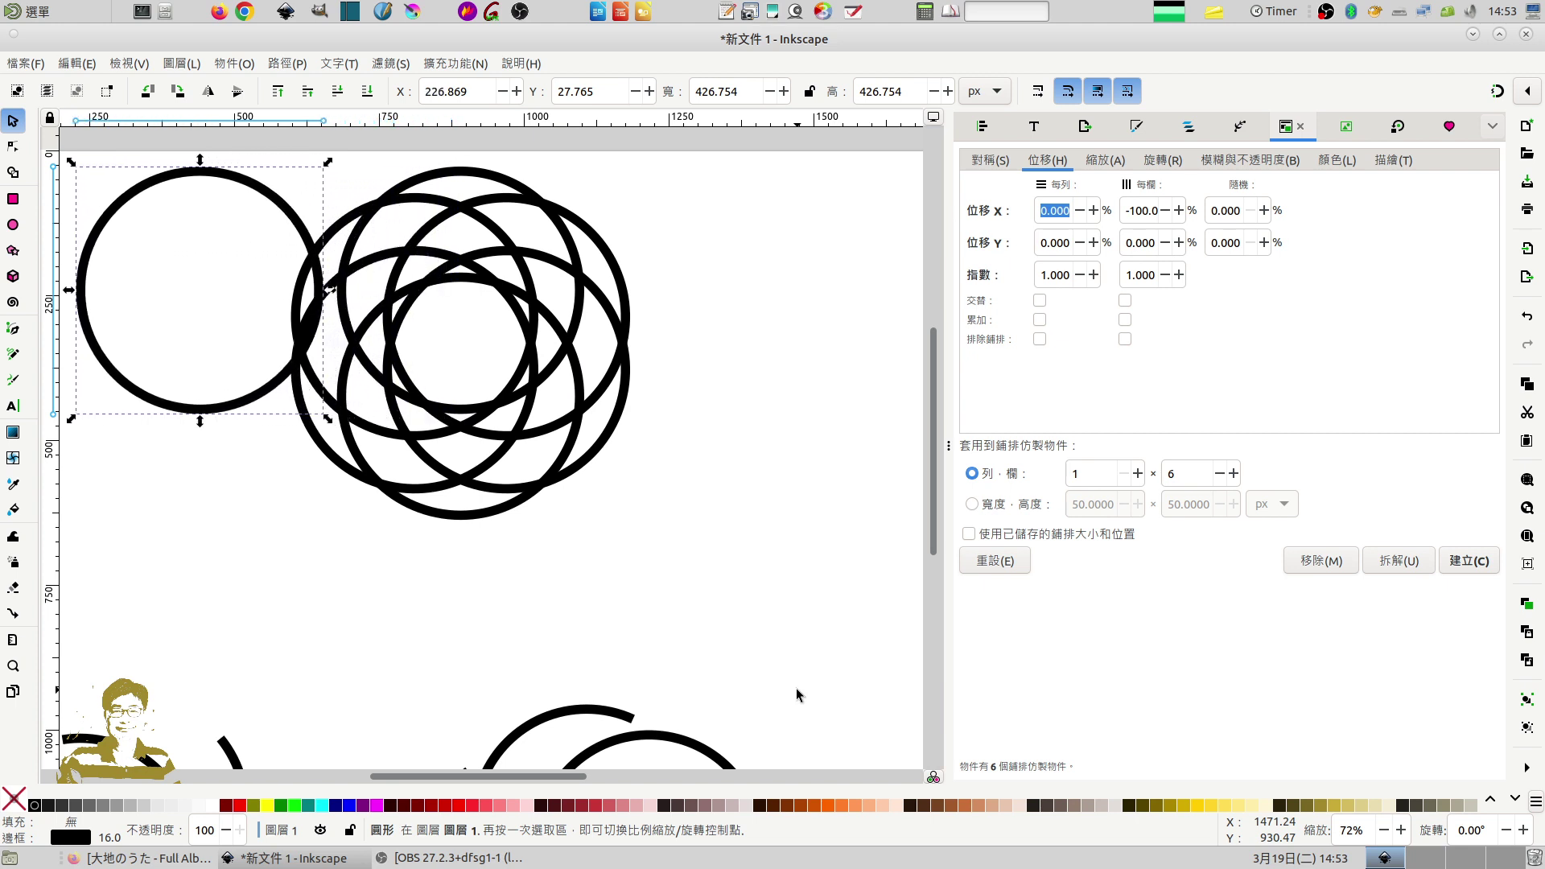
key("Left")
key("Left")
key("Left")
key("Left")
key("Left")
key("Left")
key("Left")
key("Left")
key("Left")
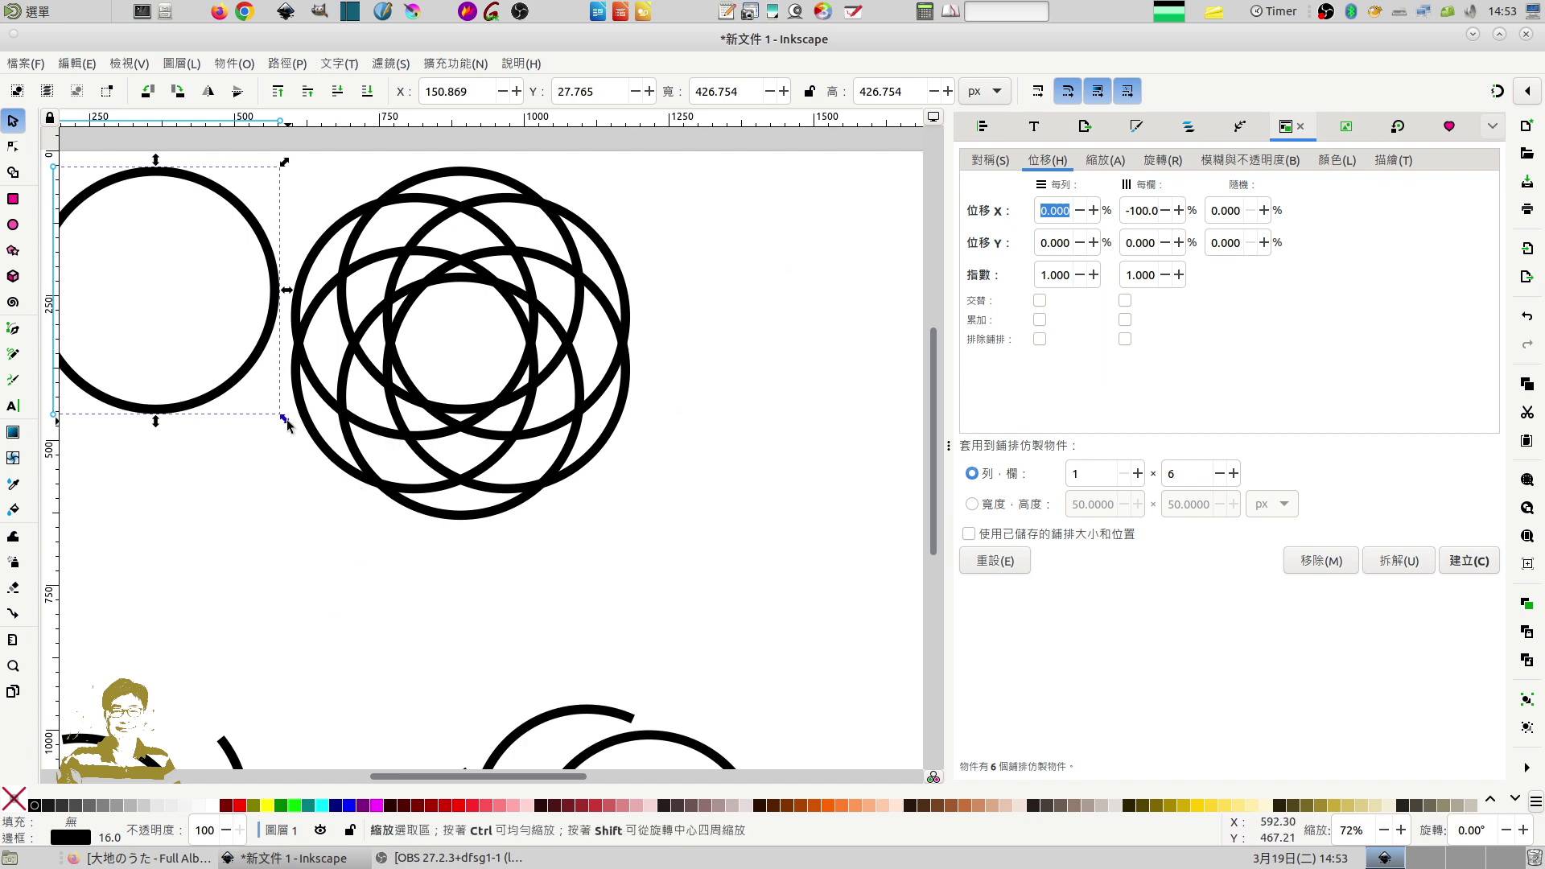
Shrink the original circle slightly and stroke it red so all six clones turn red
left_click_drag(287, 425, 282, 415)
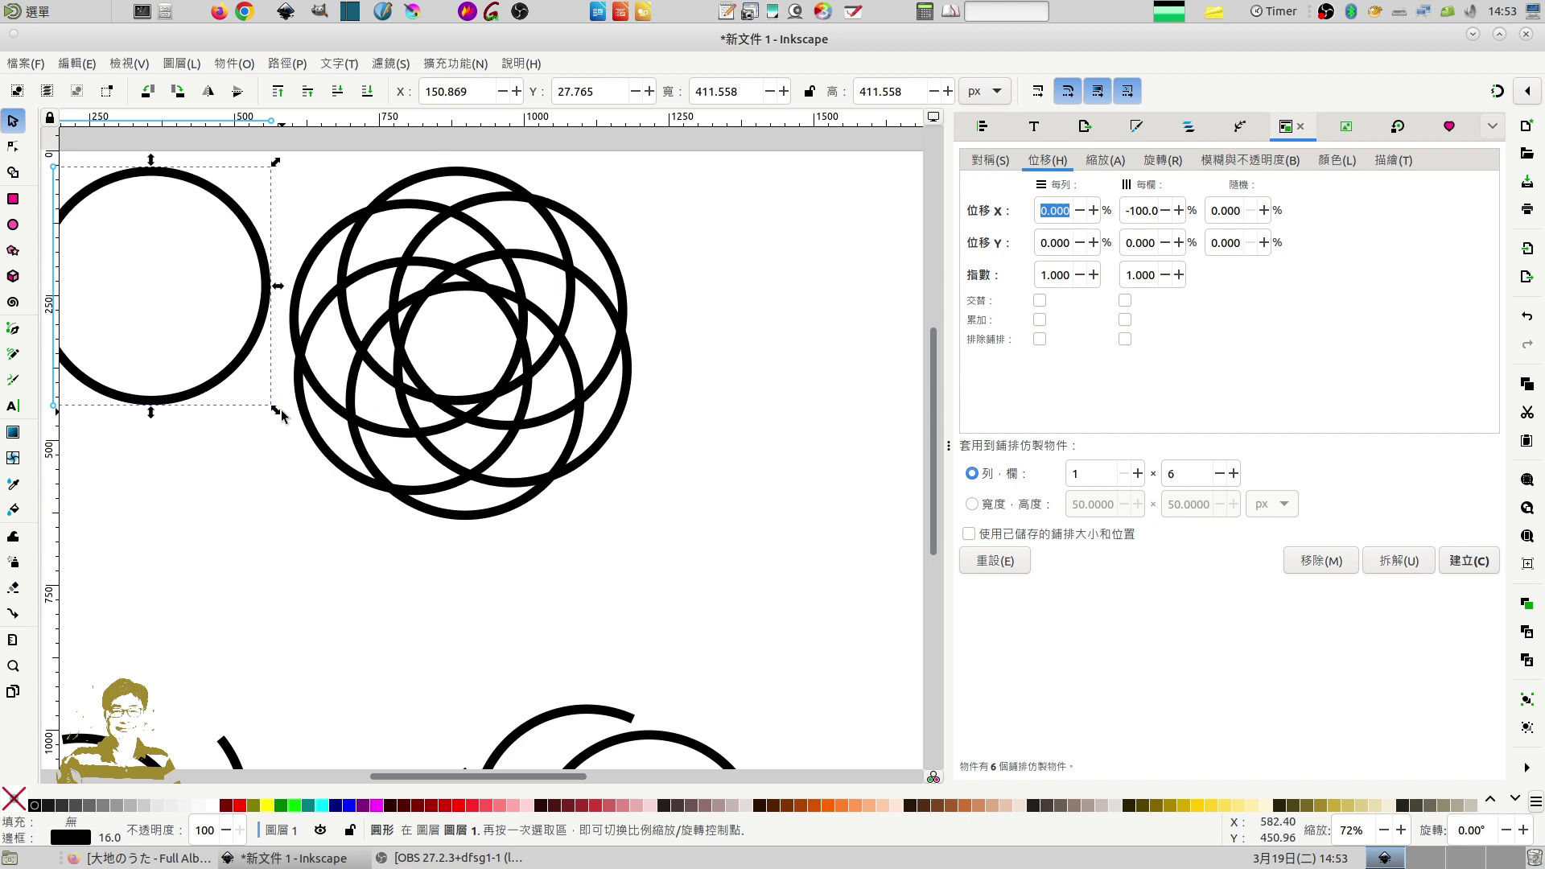
left_click(463, 806, "shift")
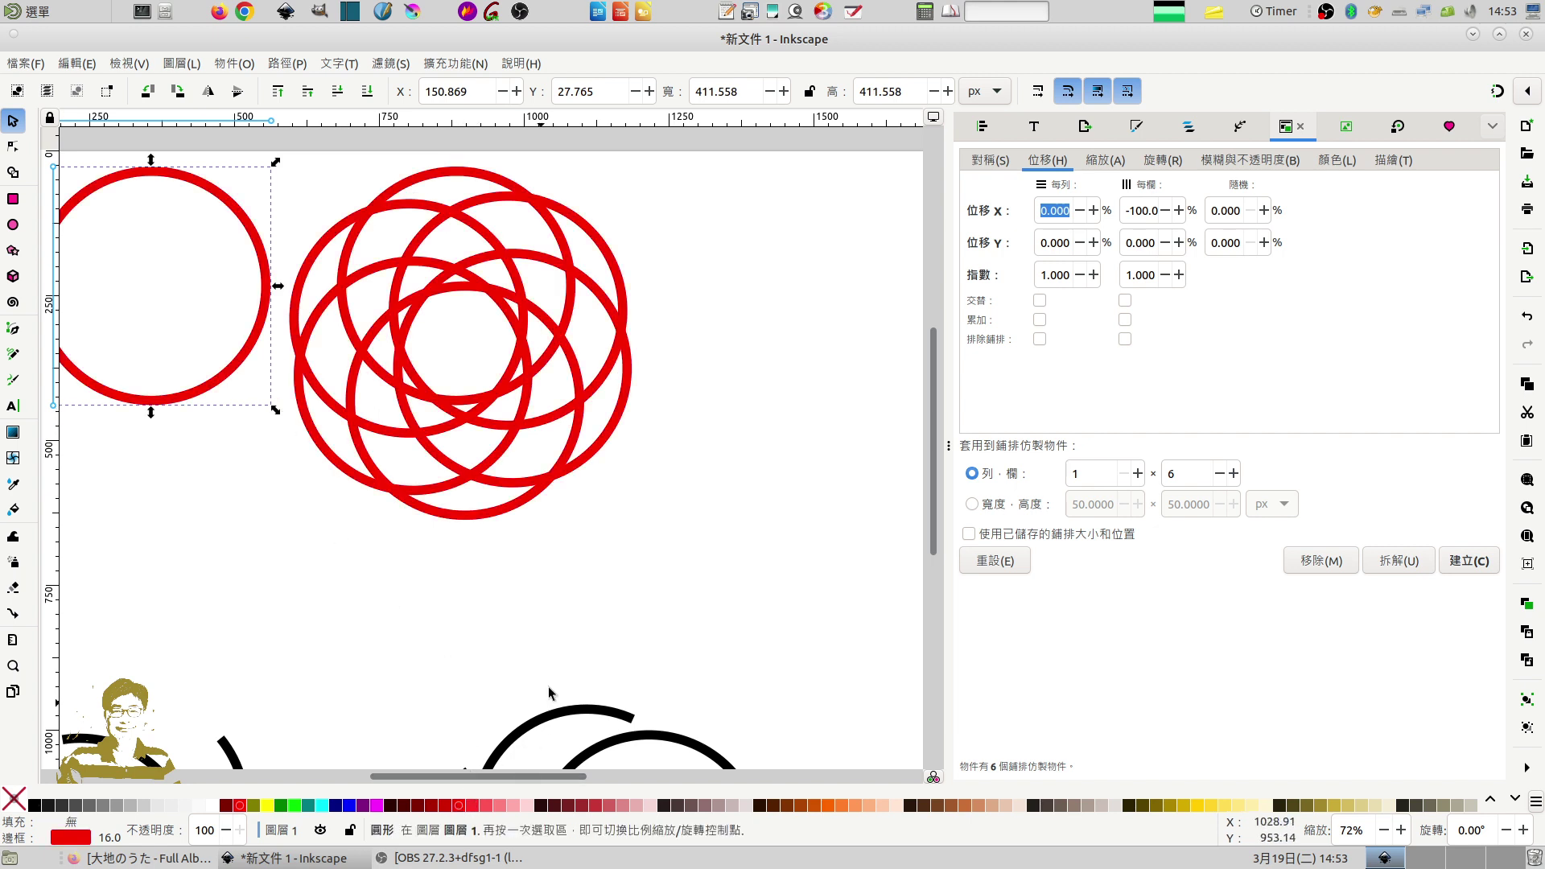
left_click(676, 581)
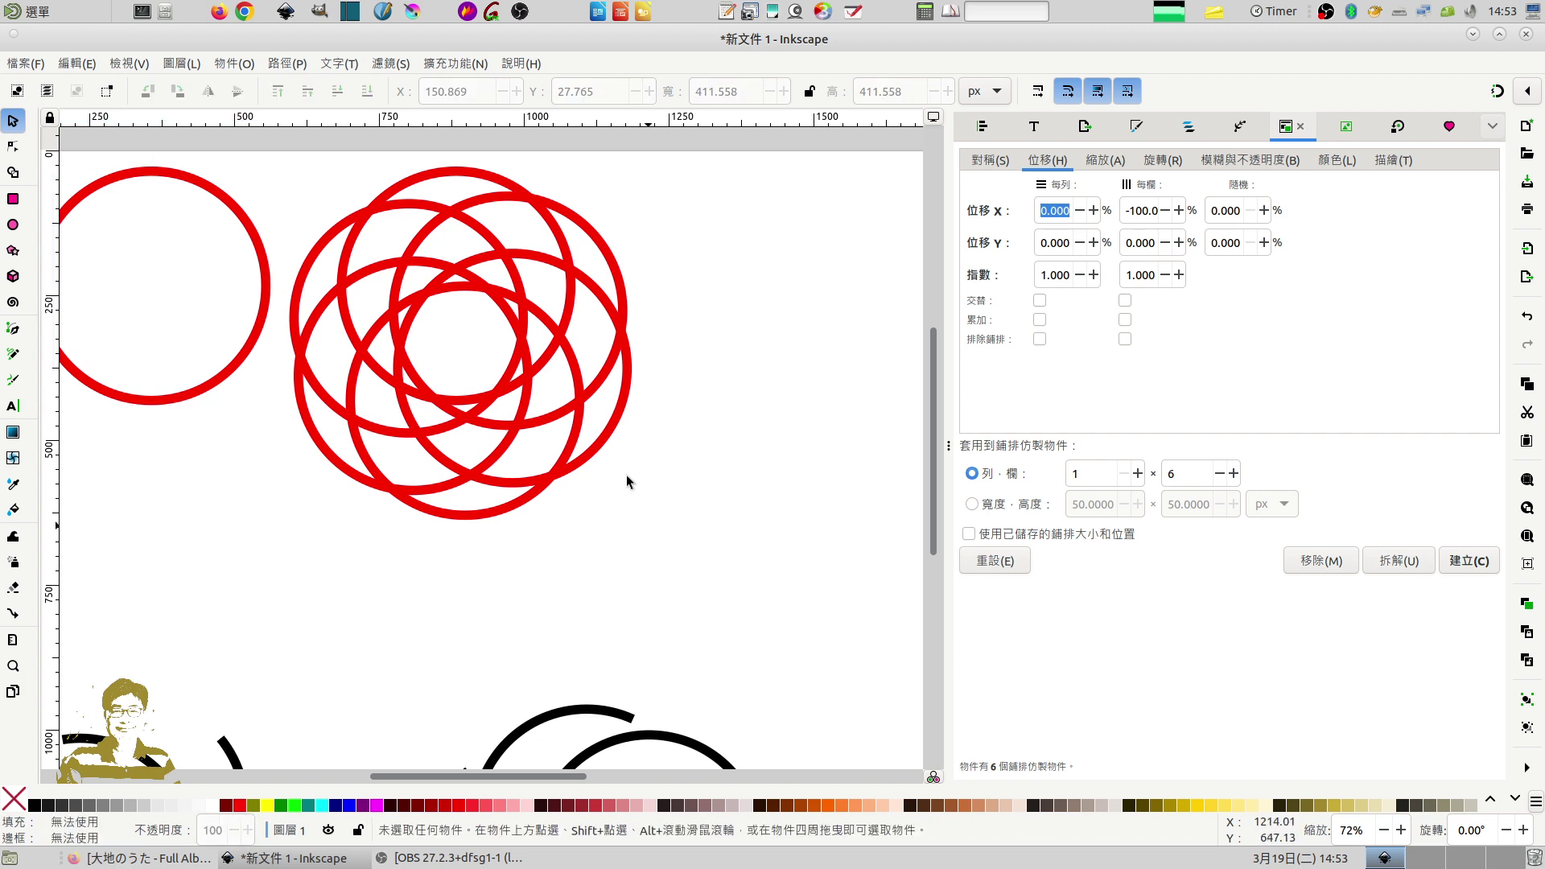
left_click_drag(283, 160, 643, 571)
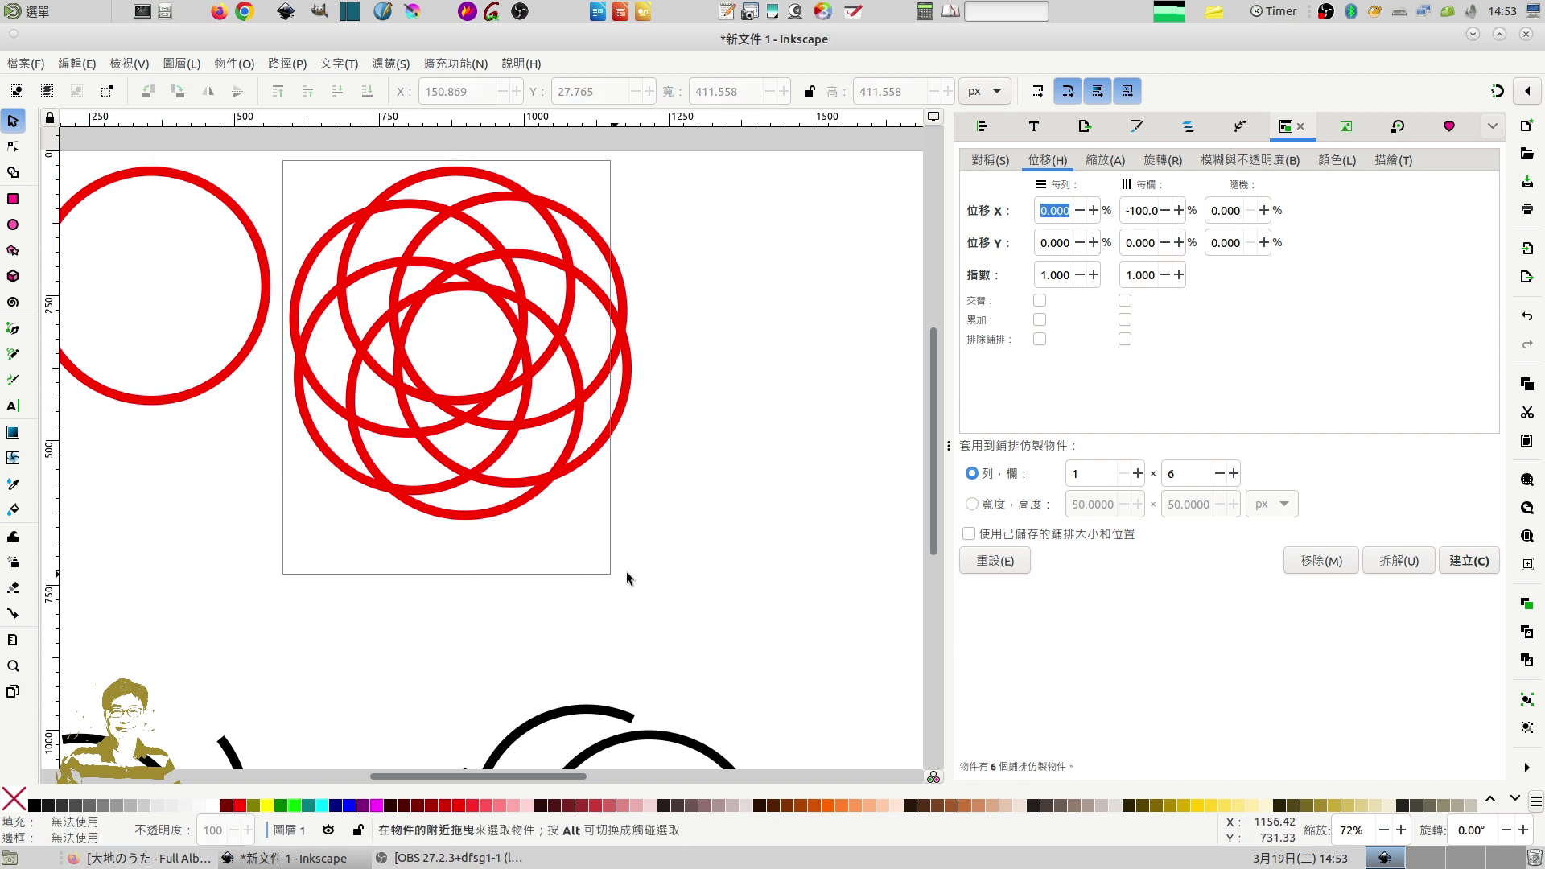
Shift the rosette slightly right, unlink the six clones, and reselect all six circles
left_click_drag(625, 325, 704, 338)
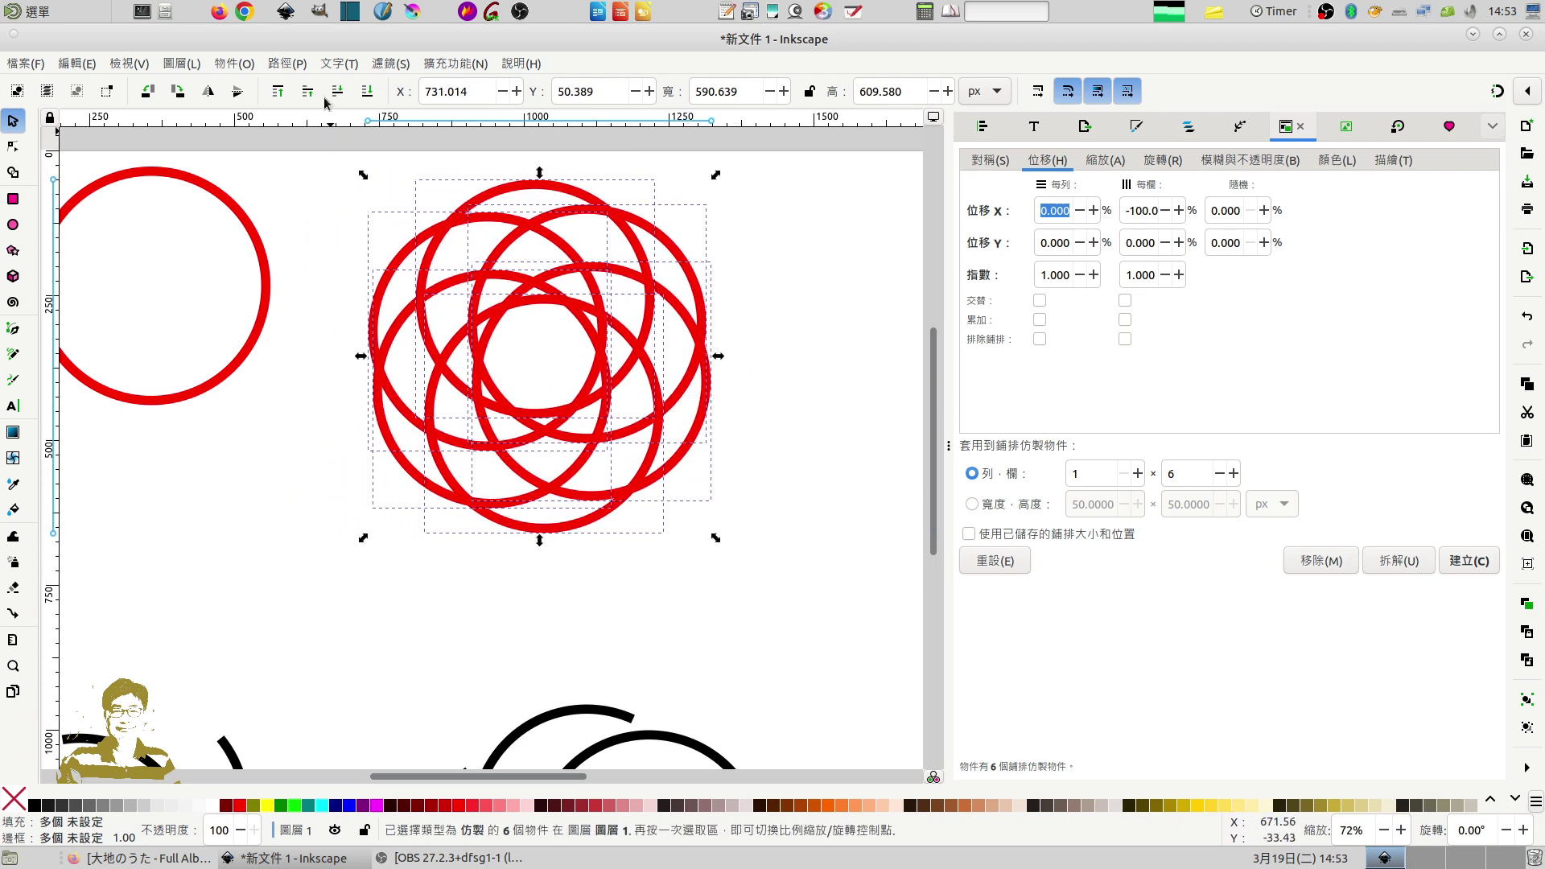
left_click(283, 64)
left_click(322, 85)
left_click(808, 286)
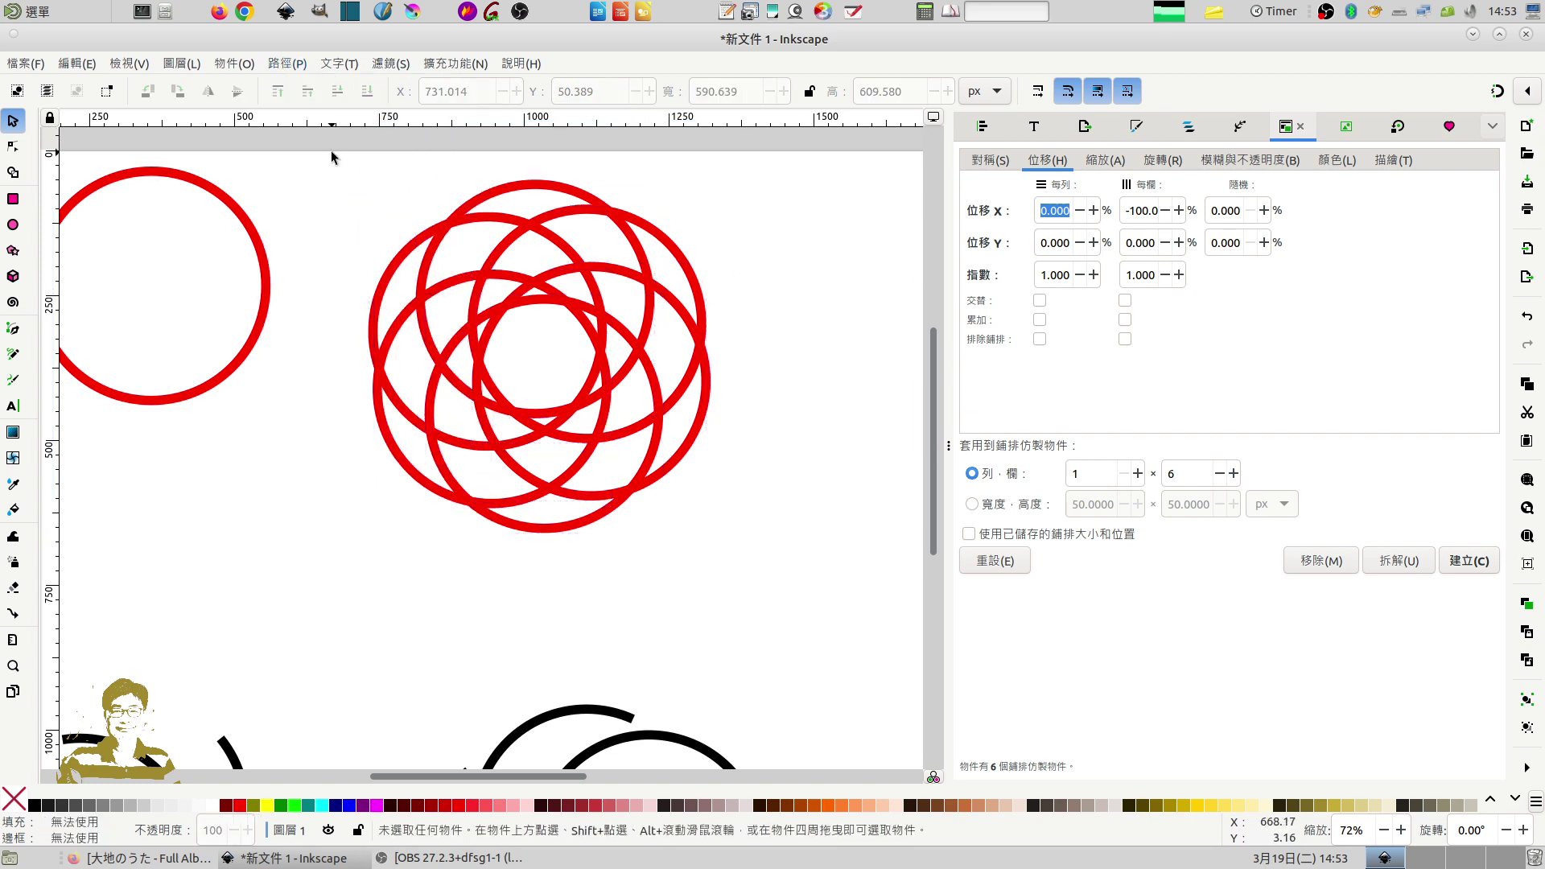
left_click_drag(330, 162, 763, 609)
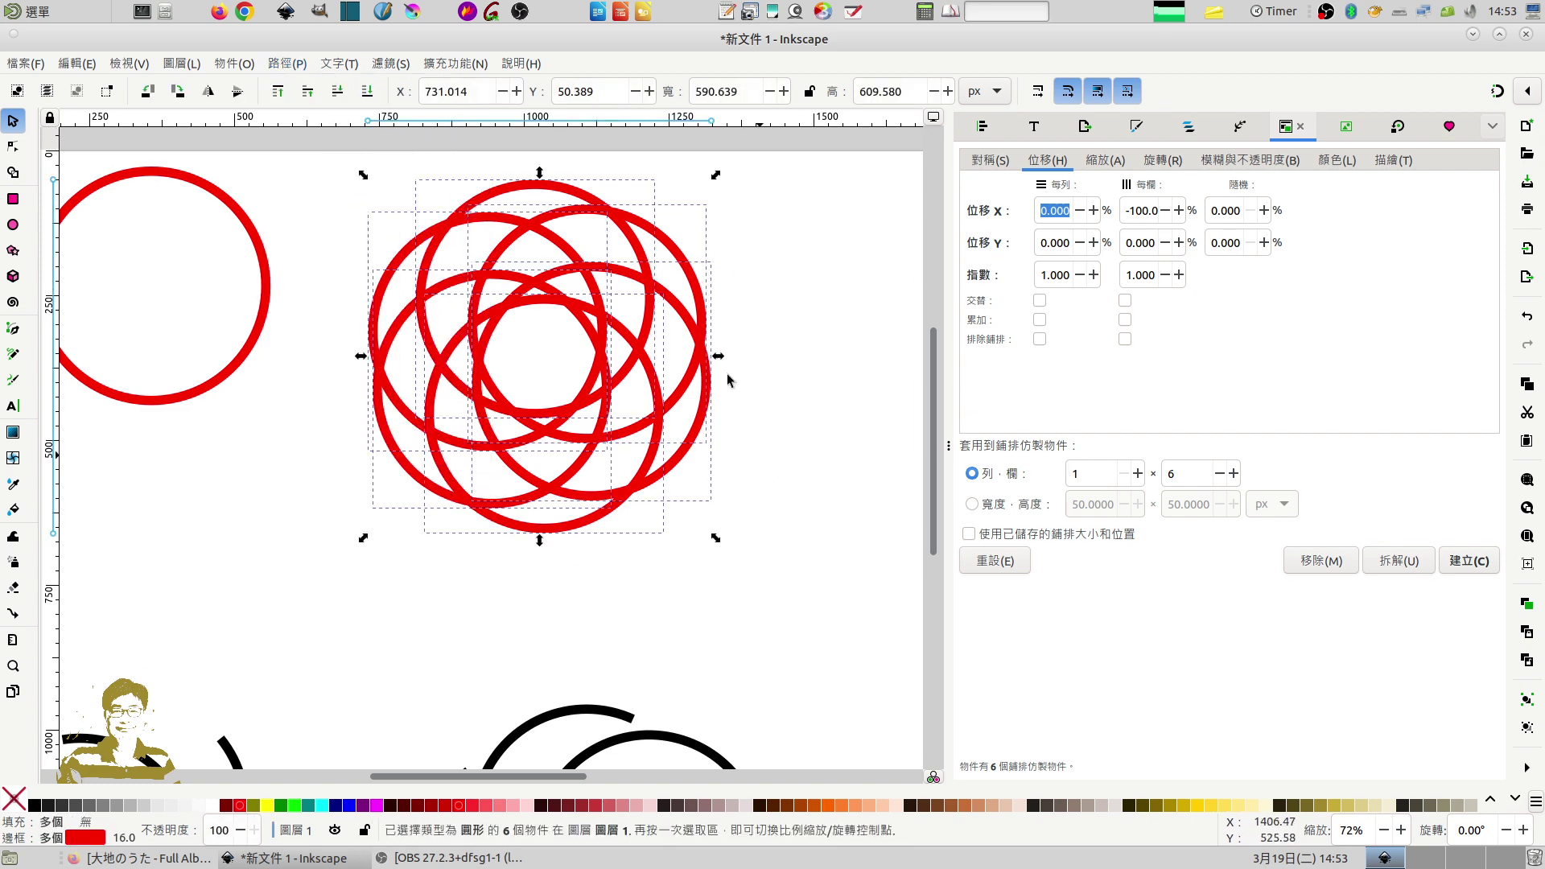
left_click(287, 63)
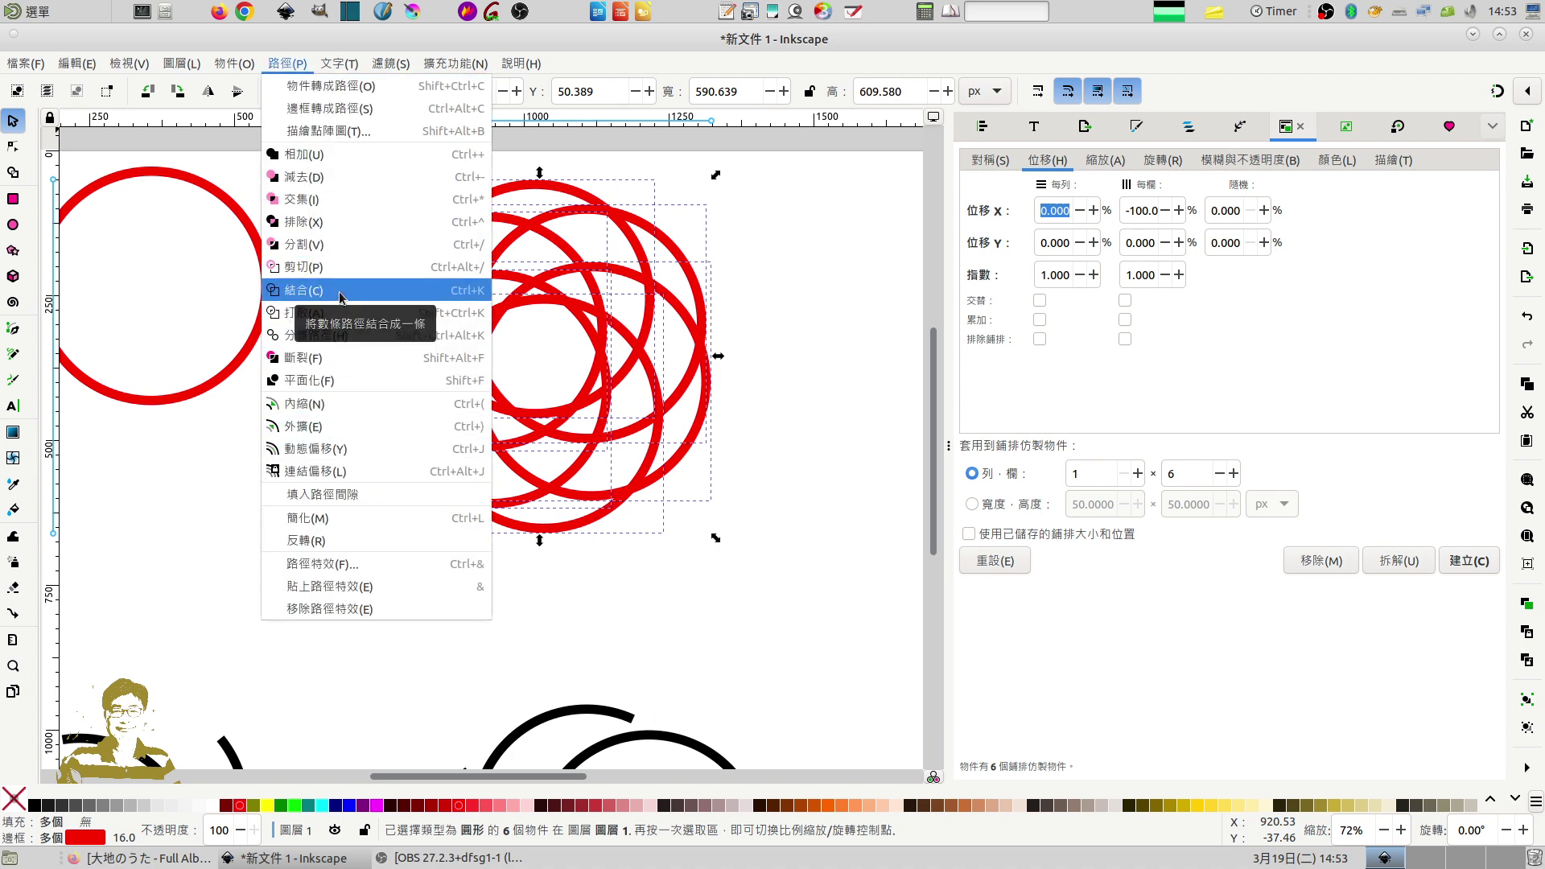
Combine the six selected red circles into one path with Path > Combine
left_click(339, 297)
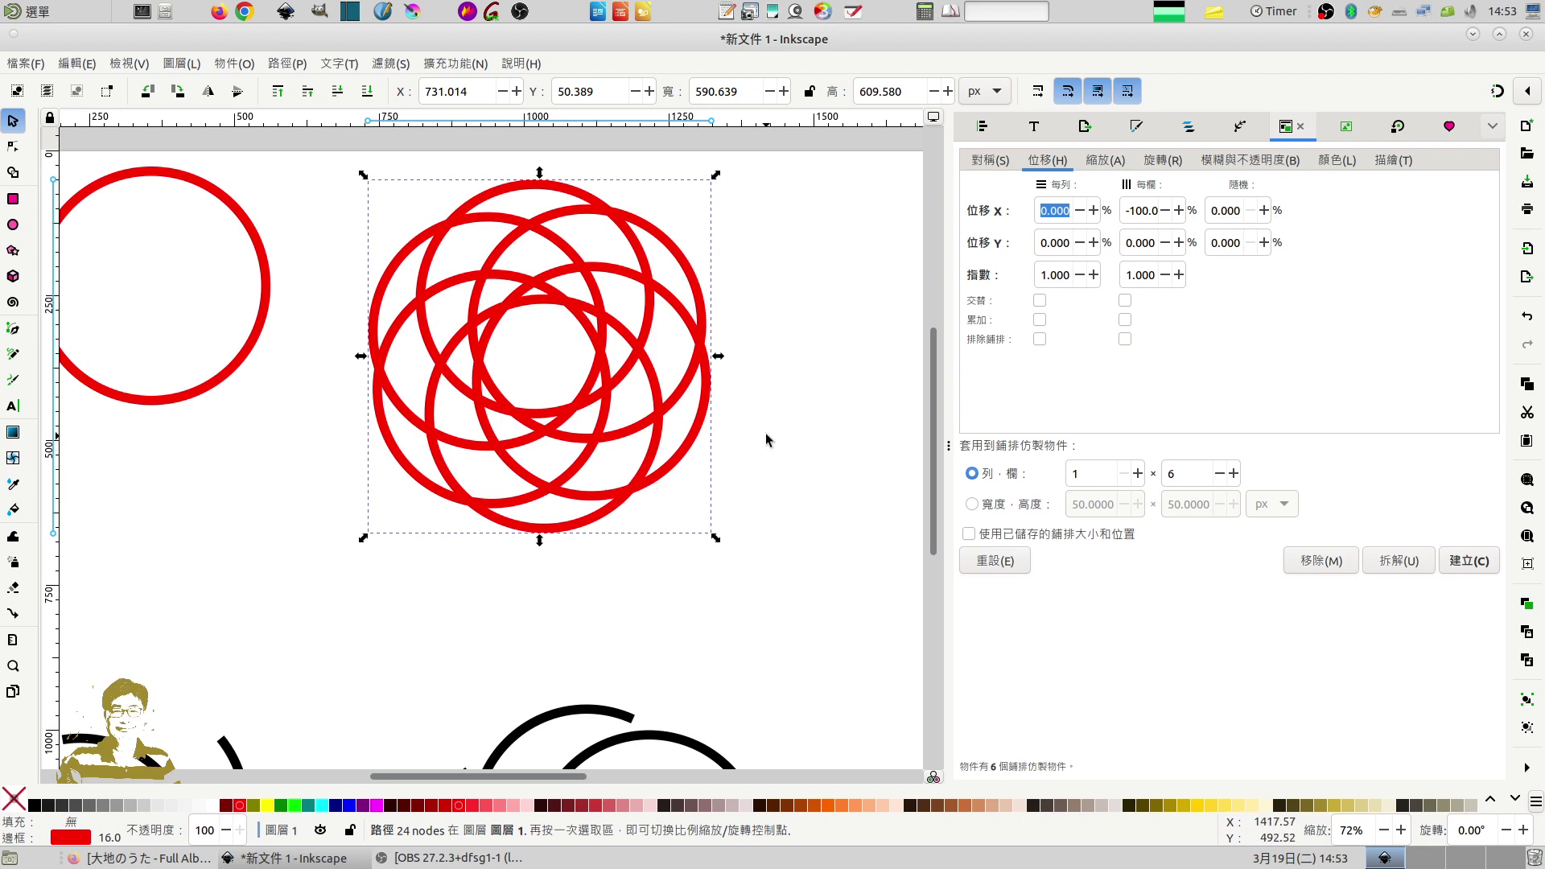
Apply the Knot path effect to the combined red circles from the Path Effects panel
left_click(1256, 133)
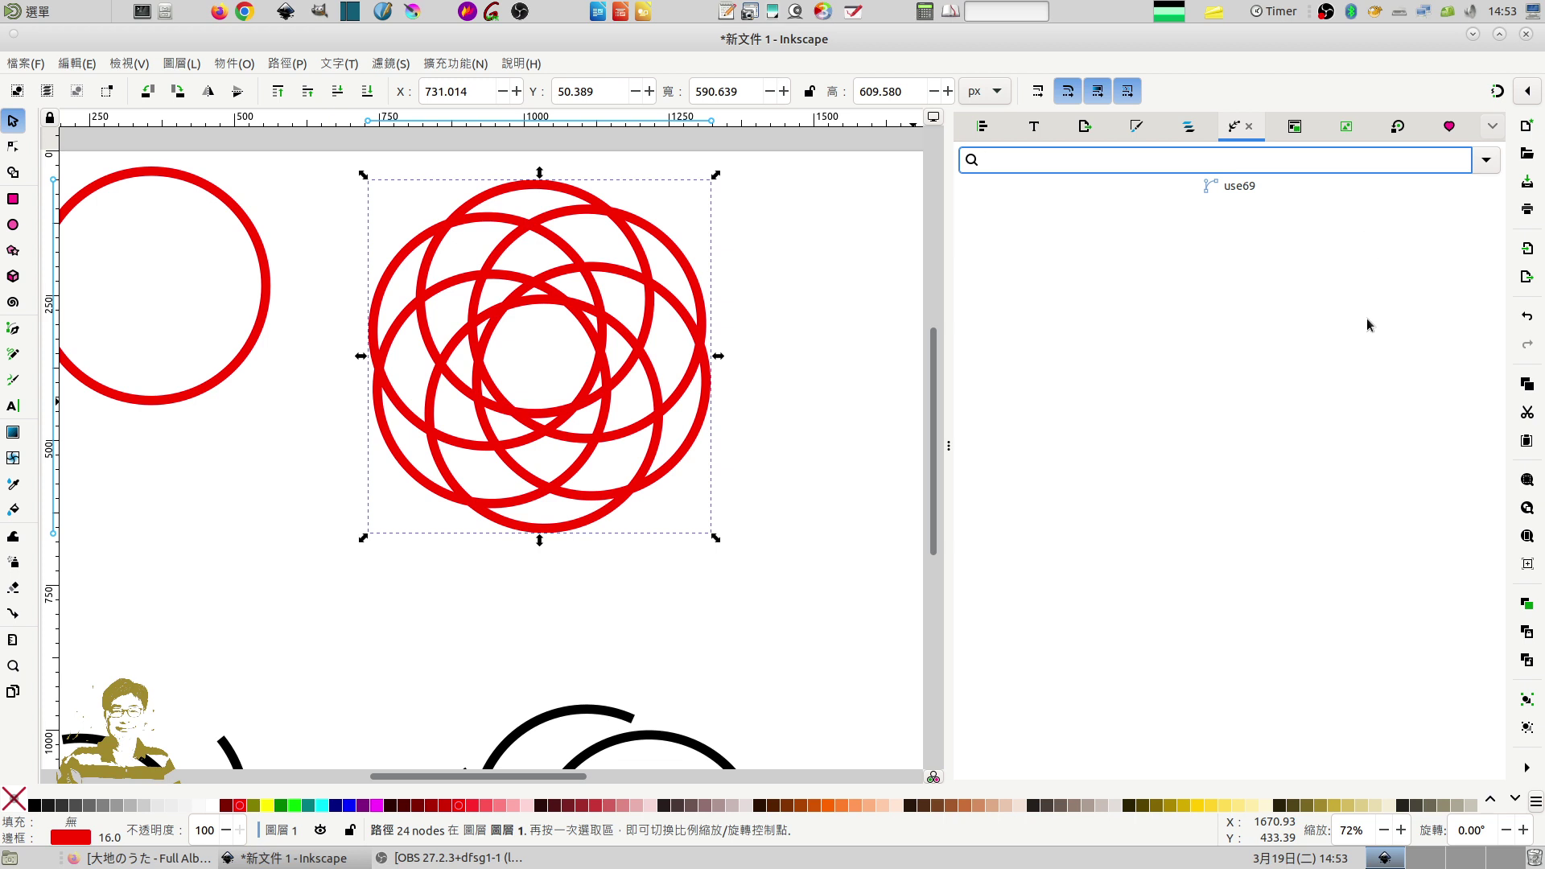
left_click(1485, 161)
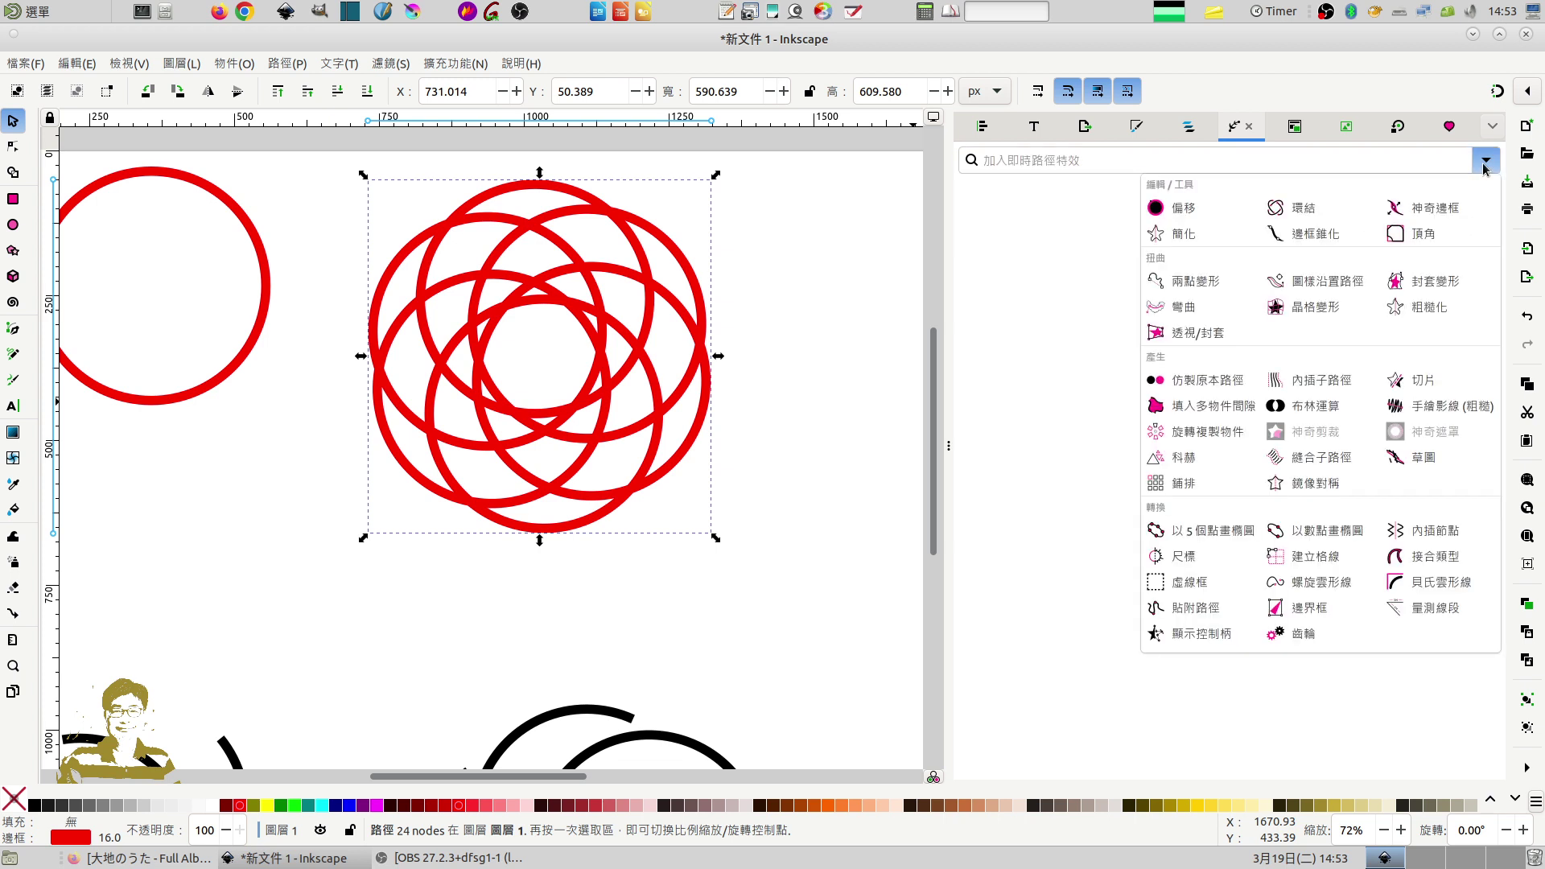
left_click(1304, 211)
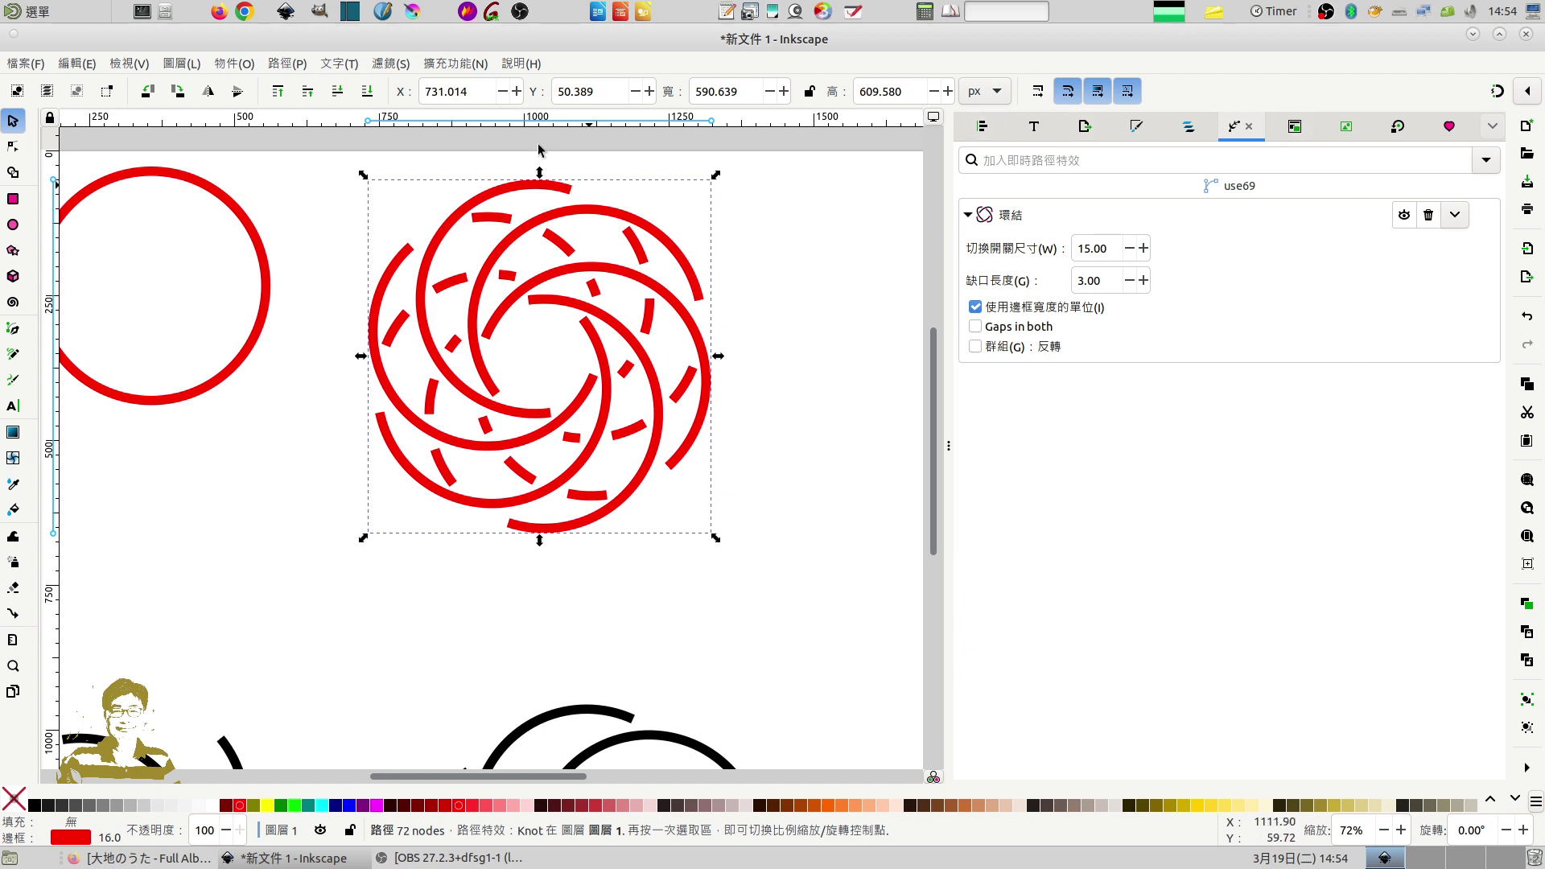
Convert the knotted rosette into a plain path with Object to Path
left_click(282, 68)
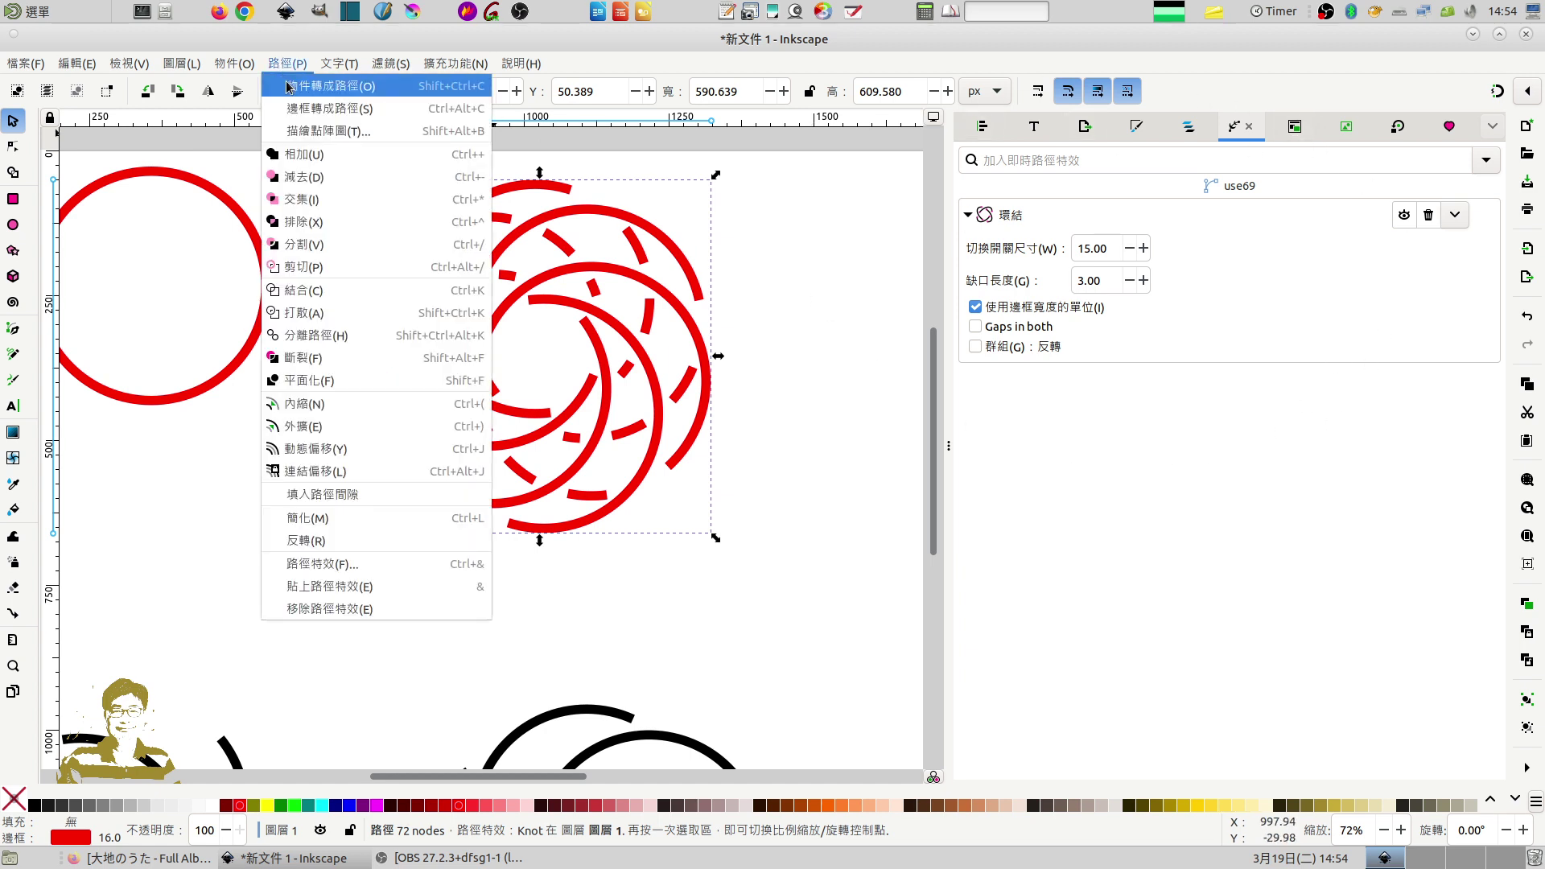
left_click(290, 87)
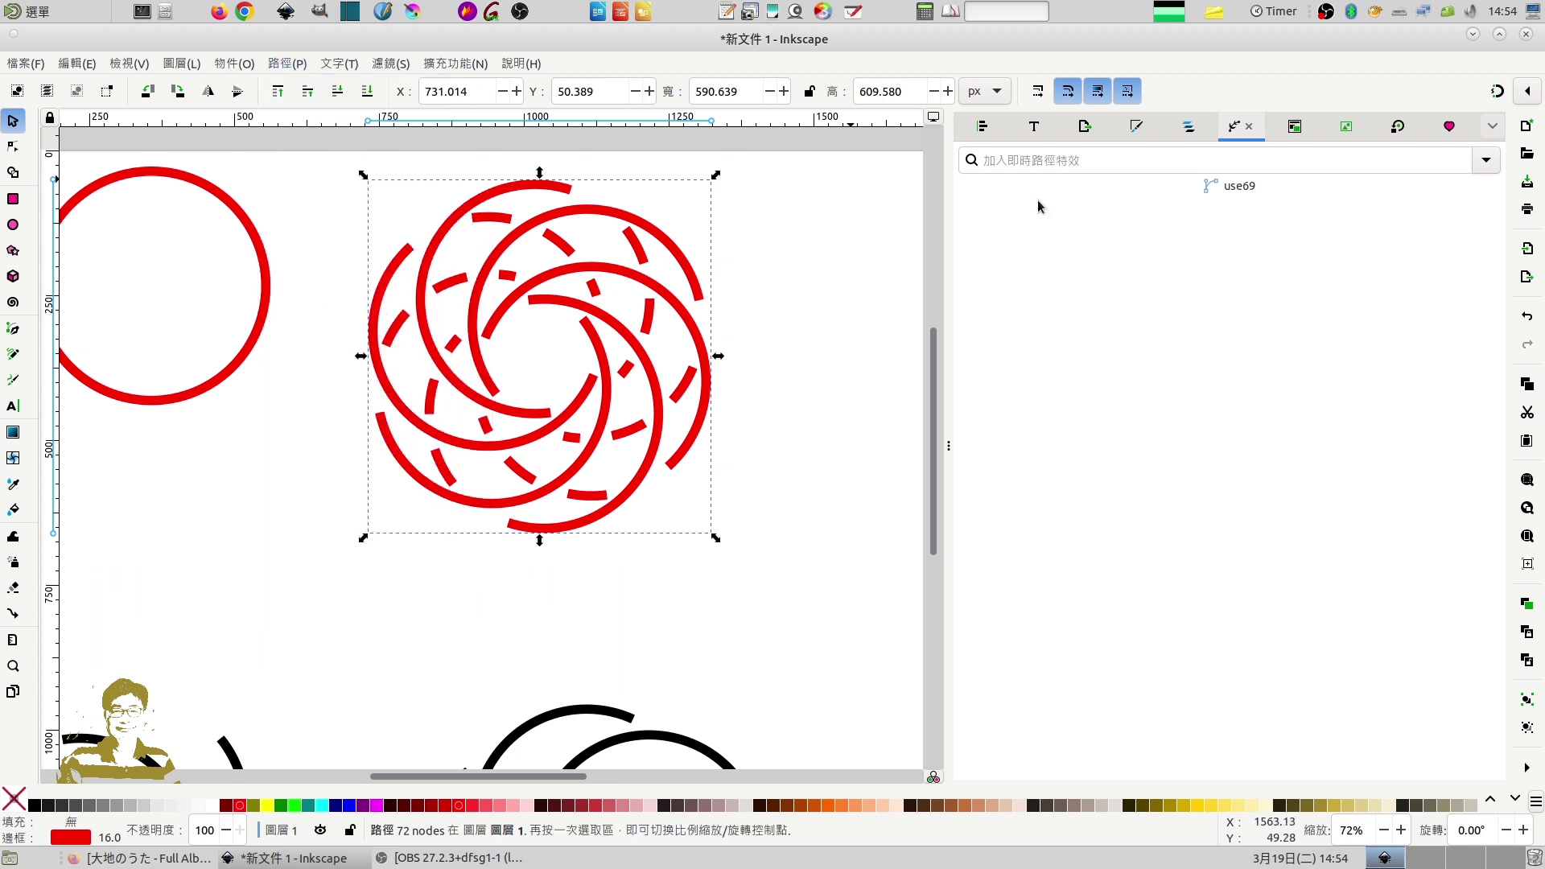
left_click(780, 302)
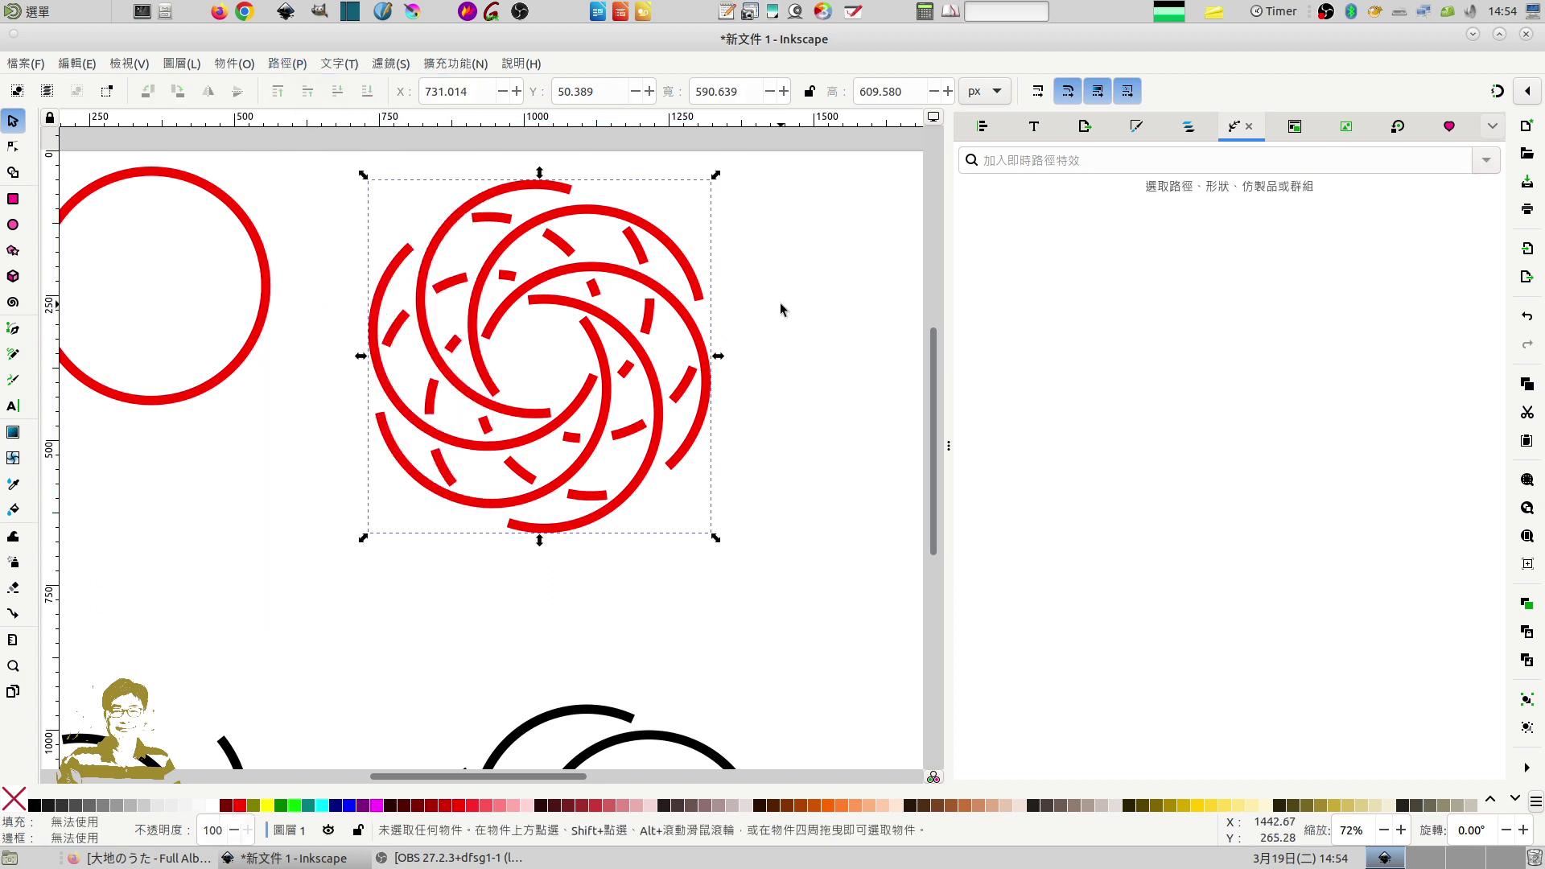
left_click(694, 282)
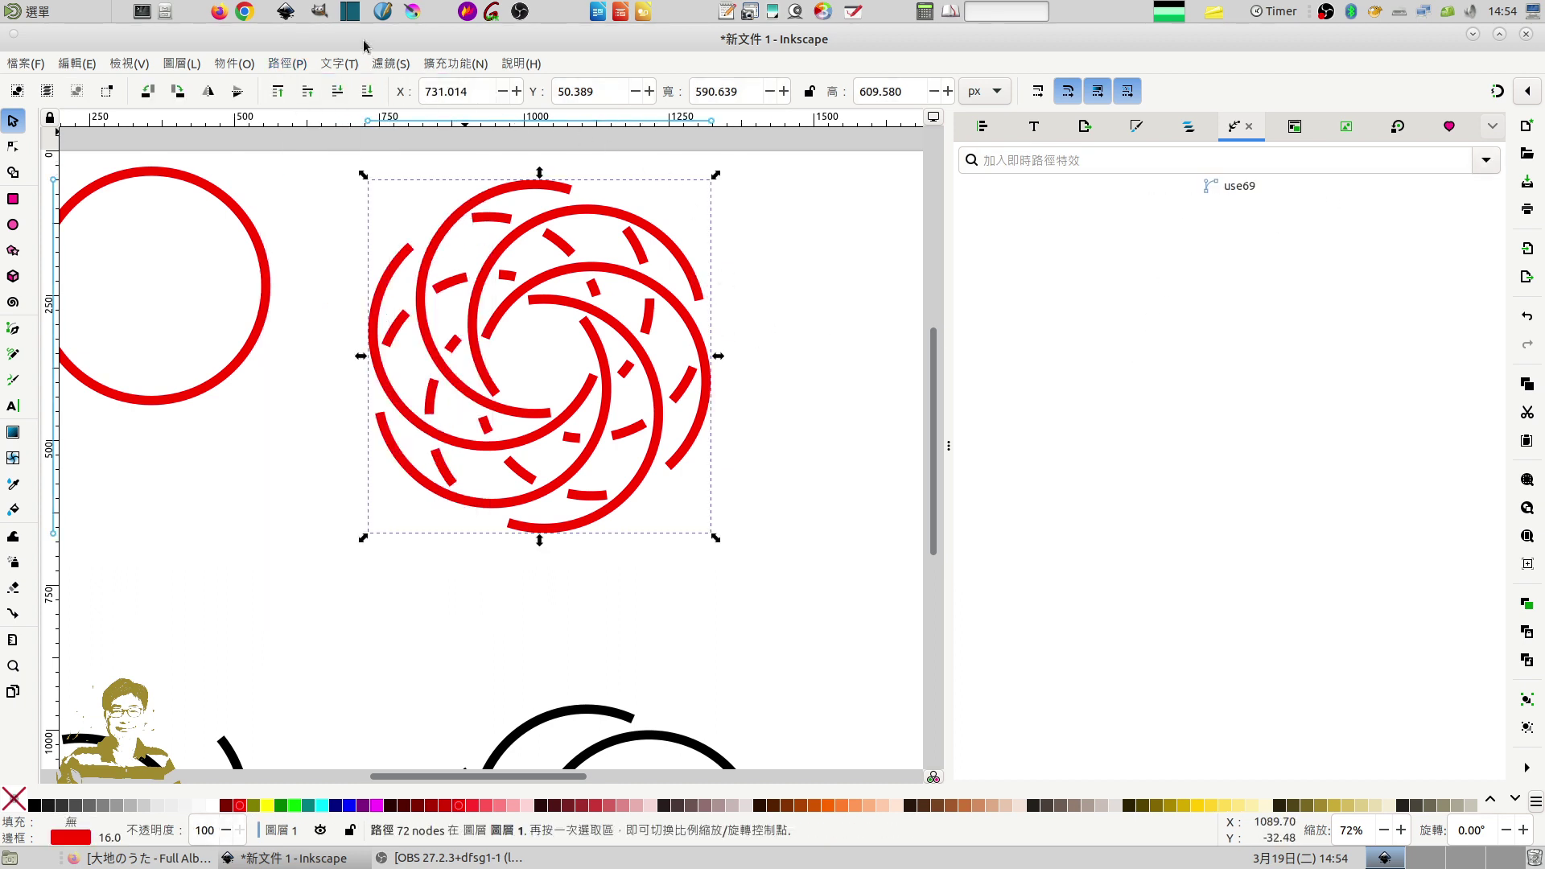
Break the plain path apart into separate arc and dash pieces
left_click(286, 64)
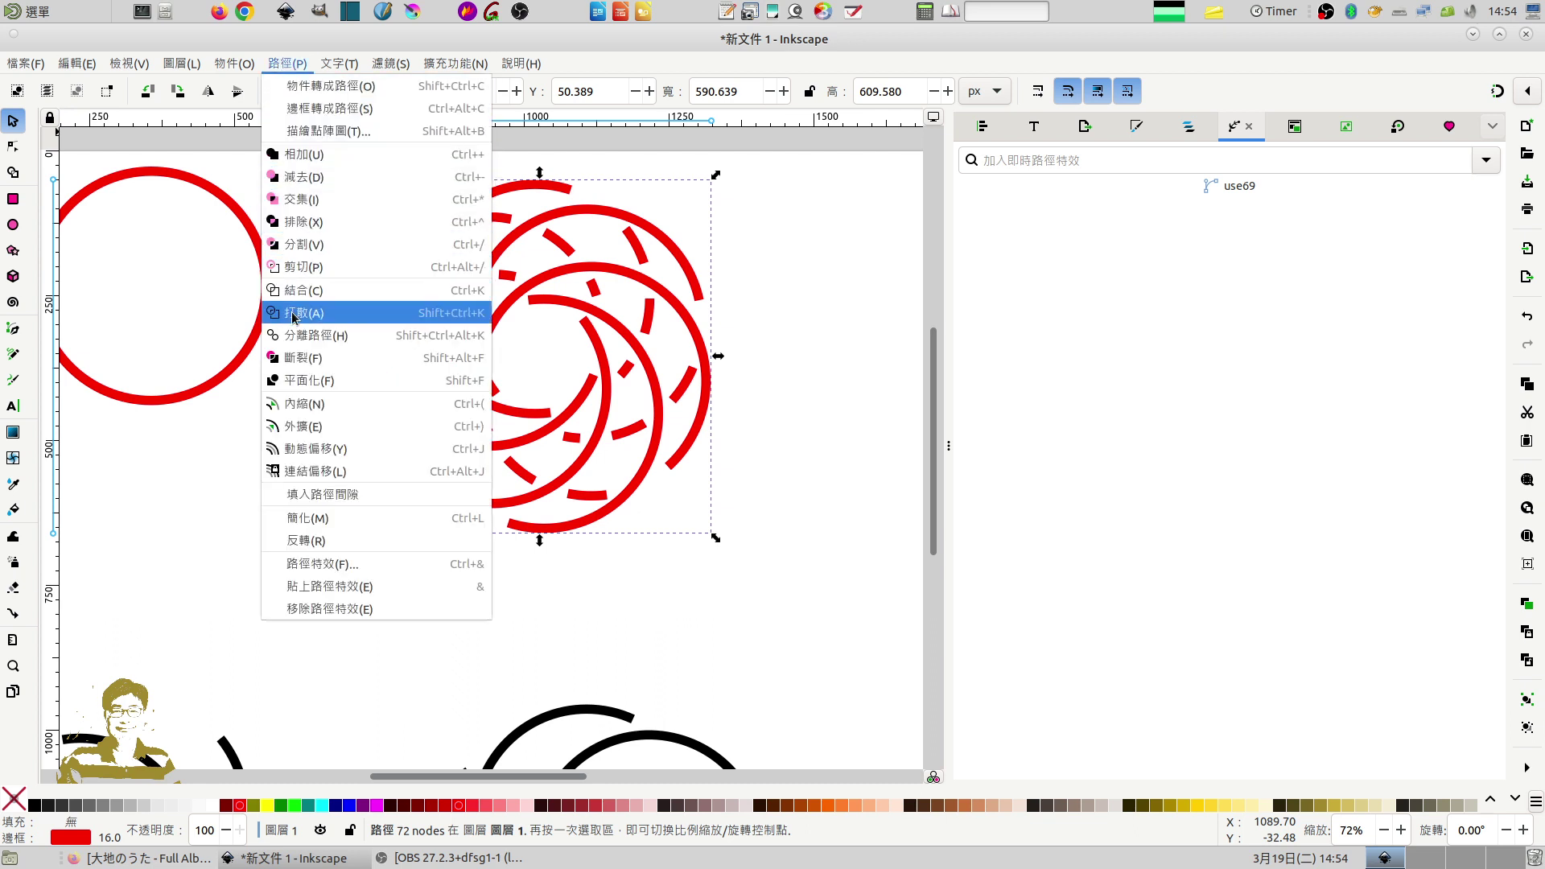
left_click(300, 337)
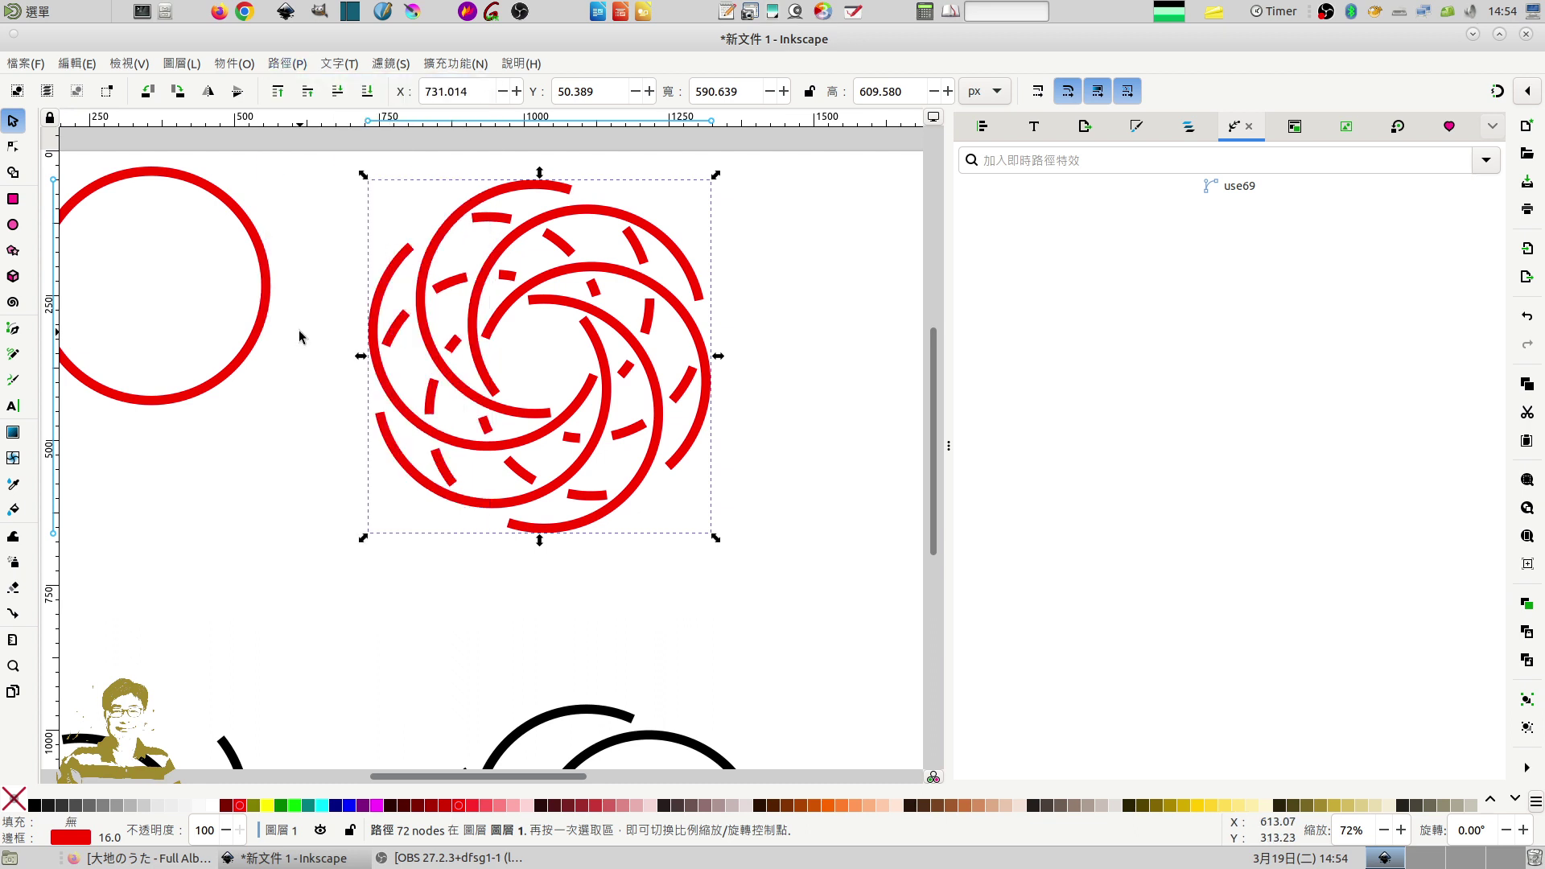
left_click(882, 355)
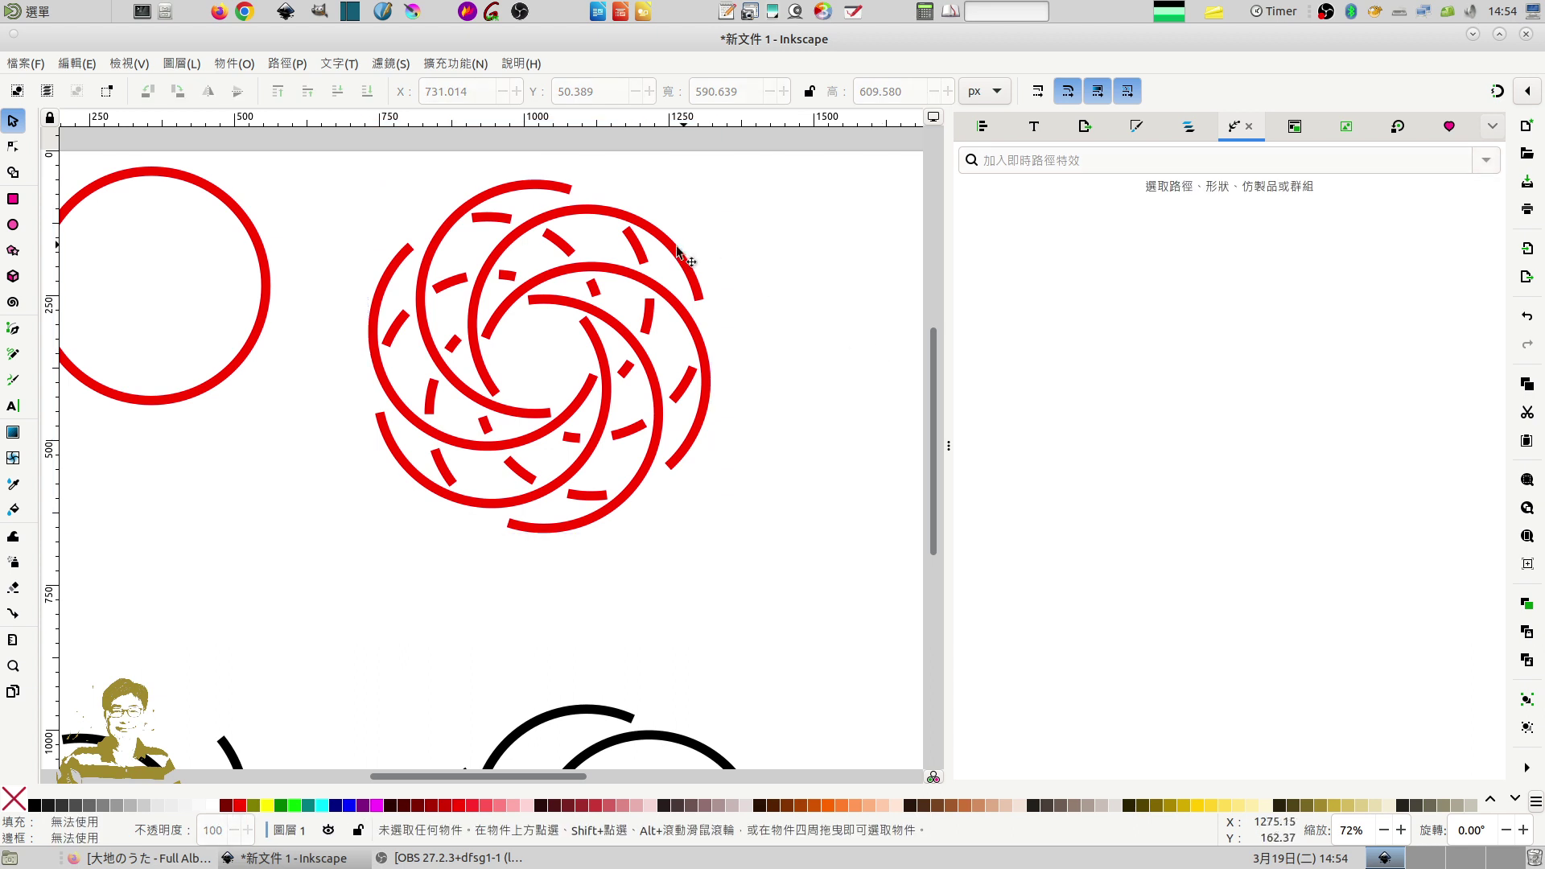
left_click(676, 250)
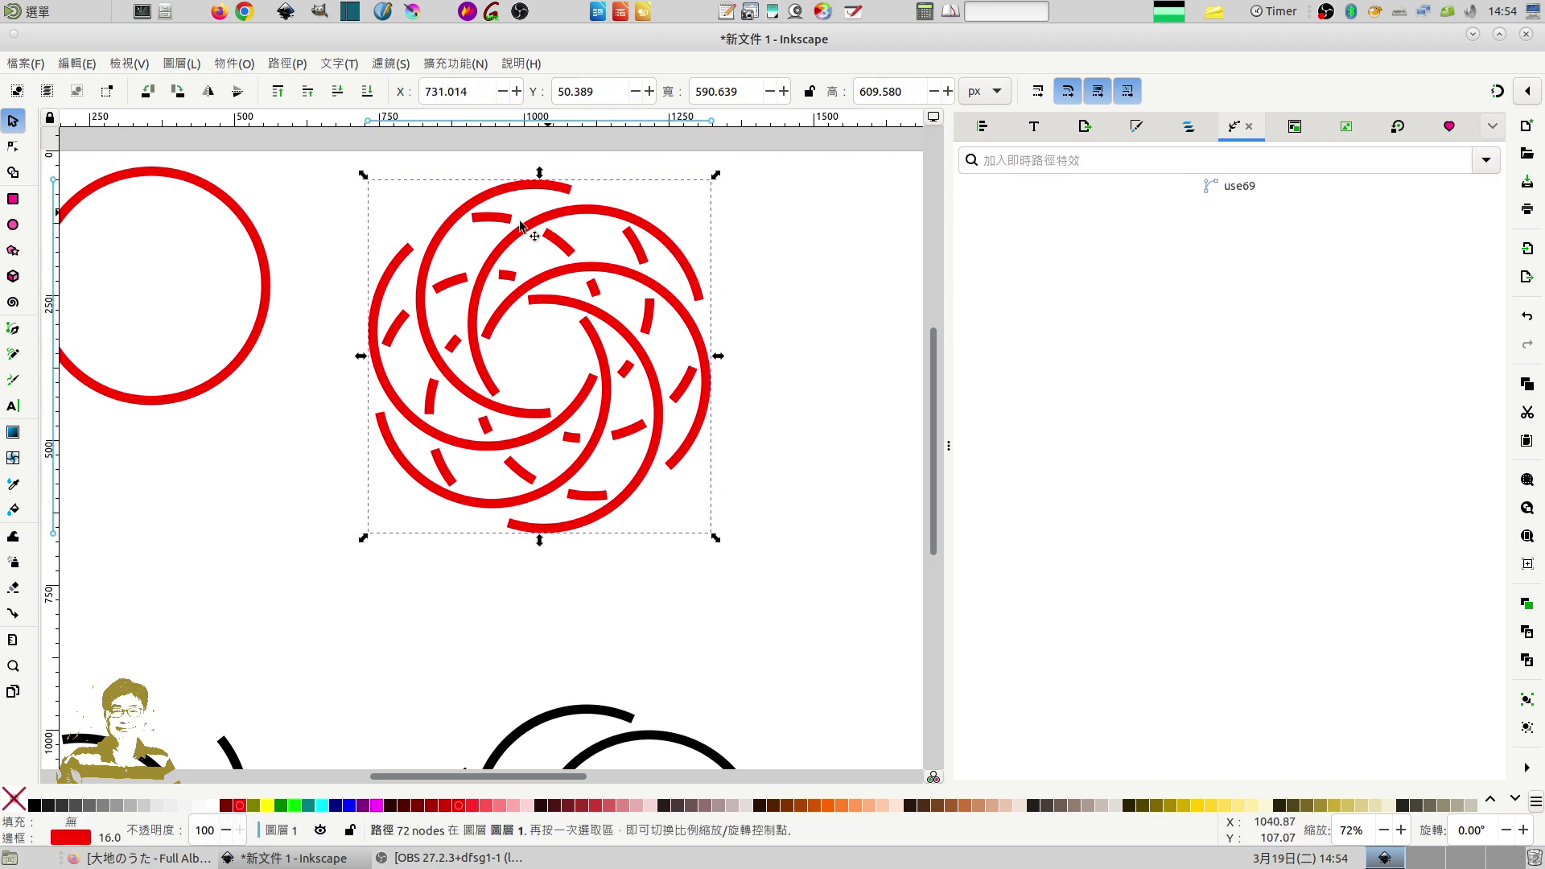
left_click(289, 64)
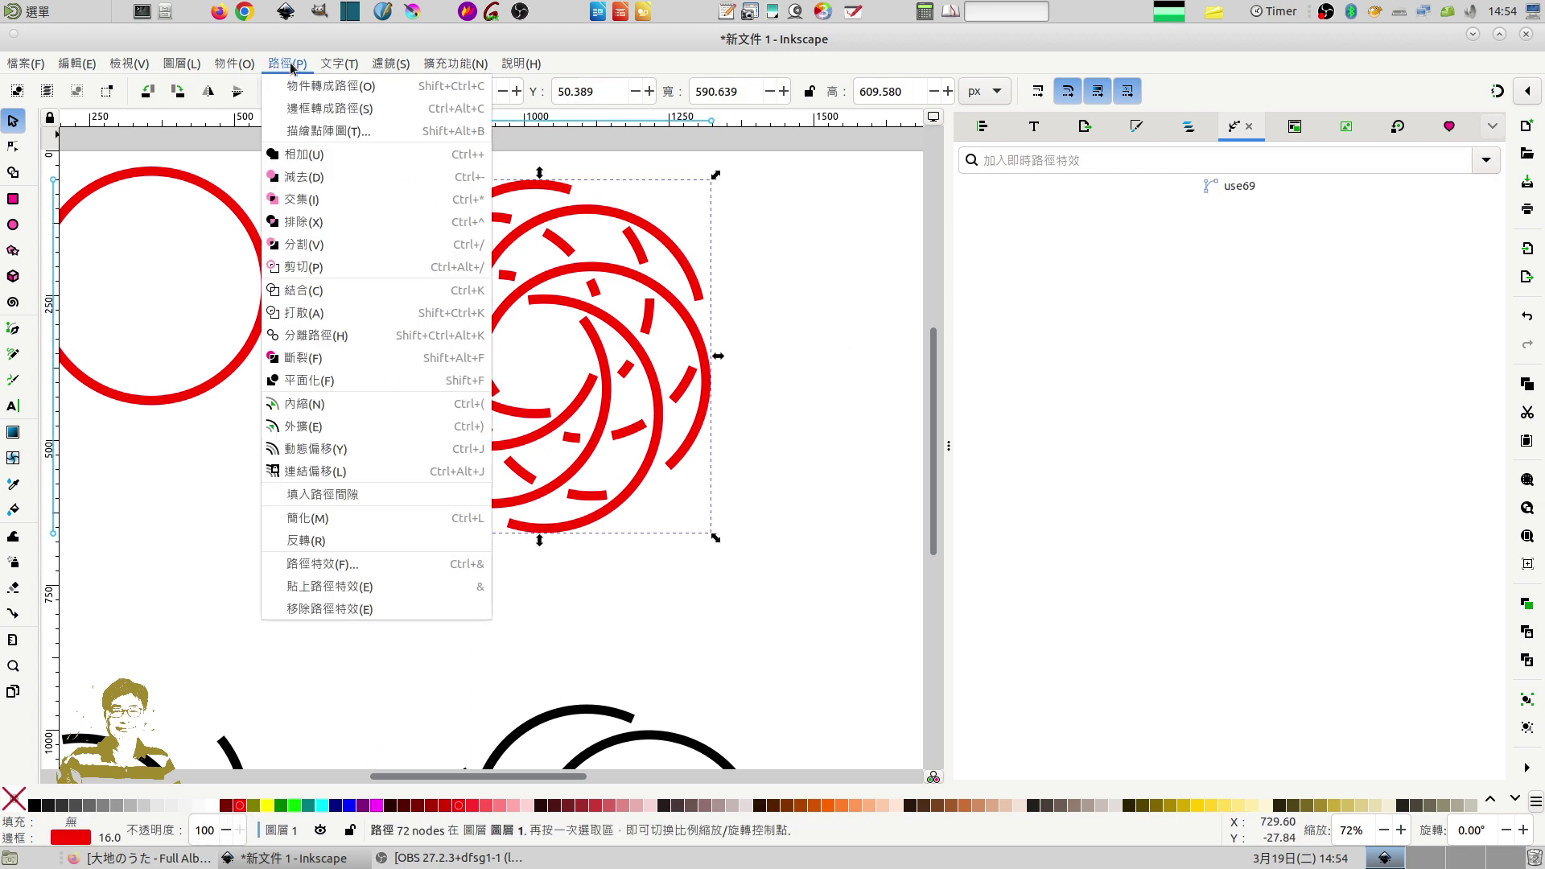
left_click(310, 322)
Test-select individual broken-apart pieces to tell the long arcs from the short dashes
left_click(810, 355)
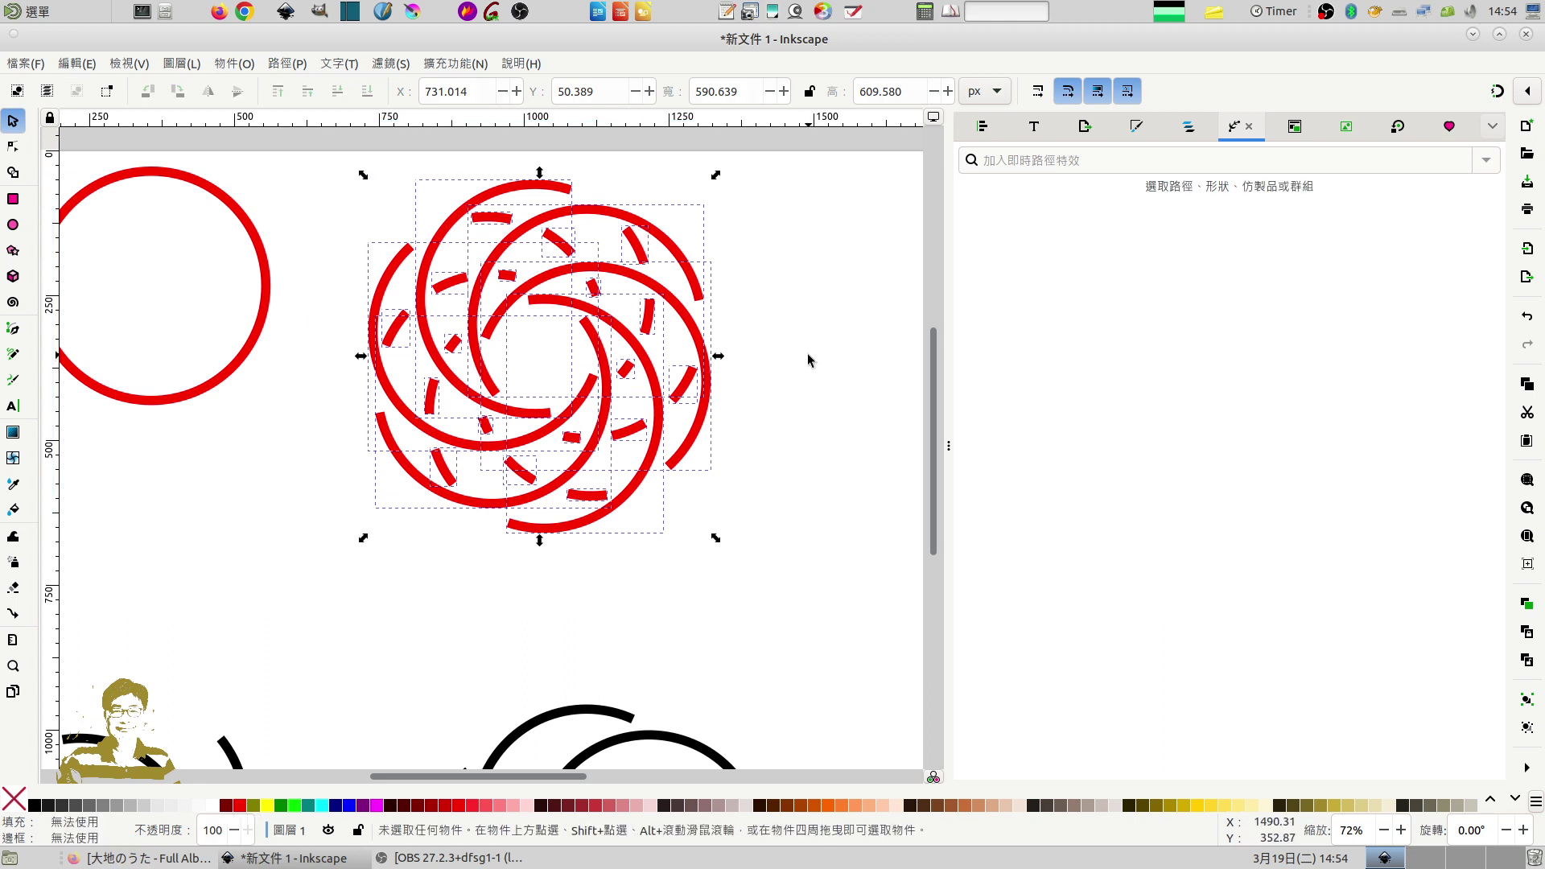
left_click(672, 246)
left_click(637, 245)
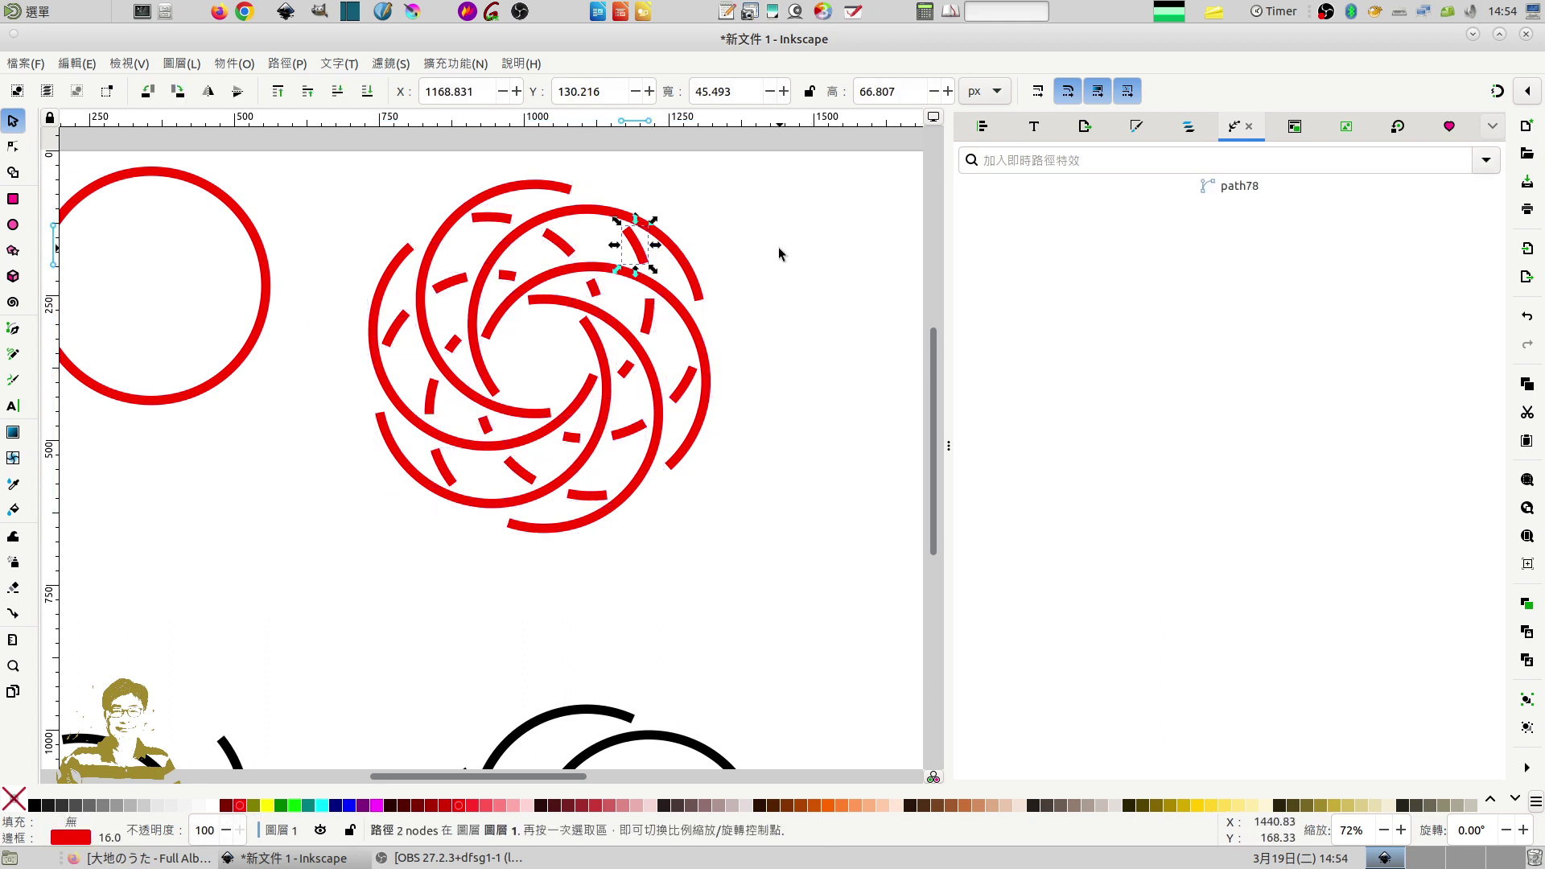
left_click(777, 249)
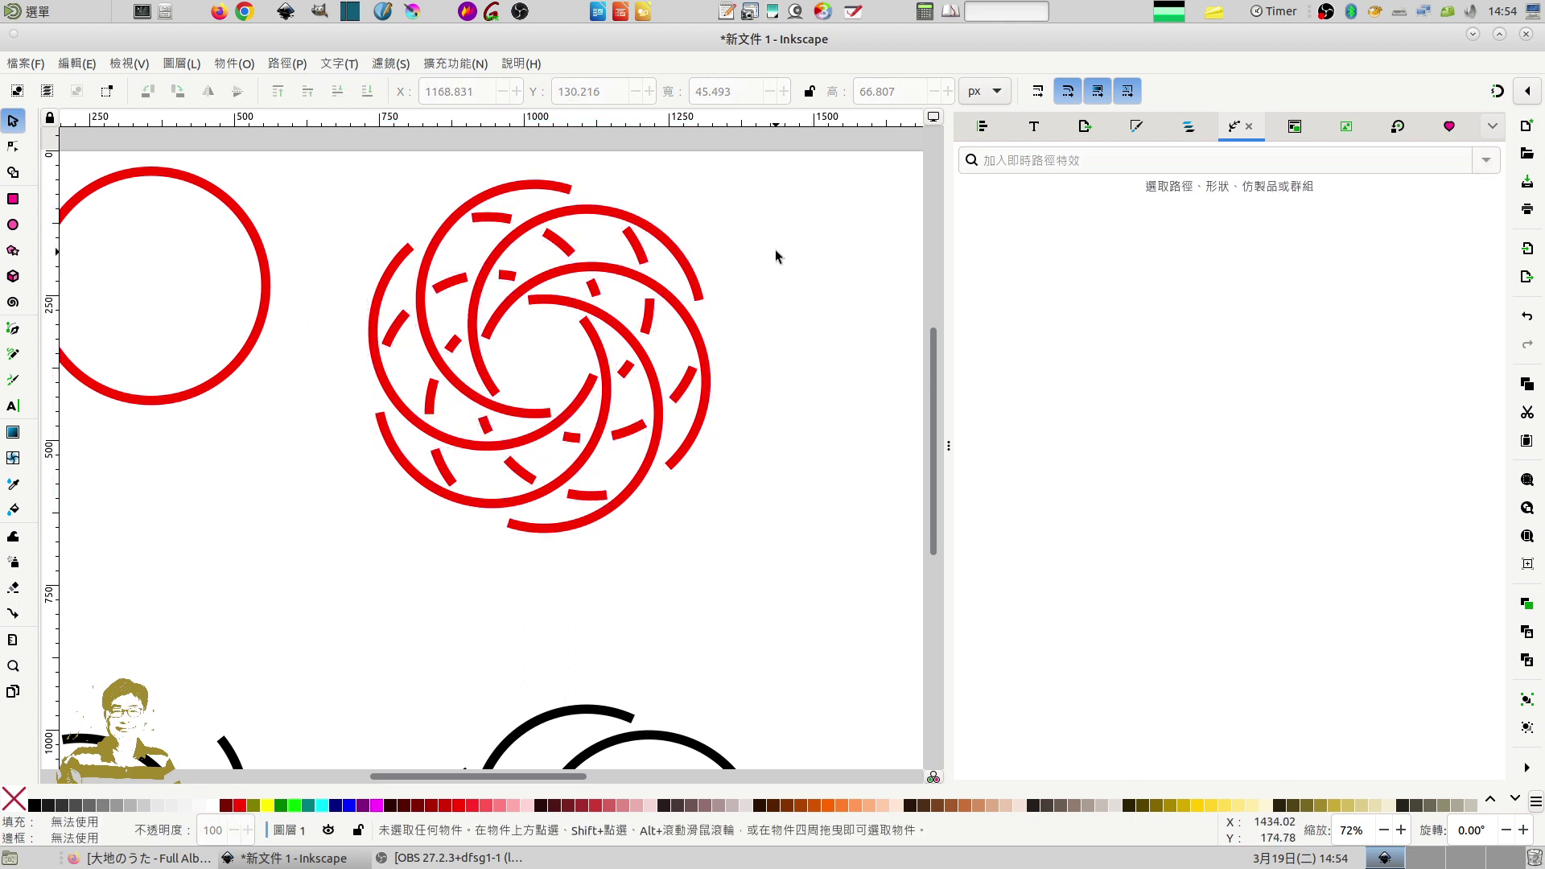
Select all six long arcs together and drag them clear of the dash fragments
left_click(669, 242)
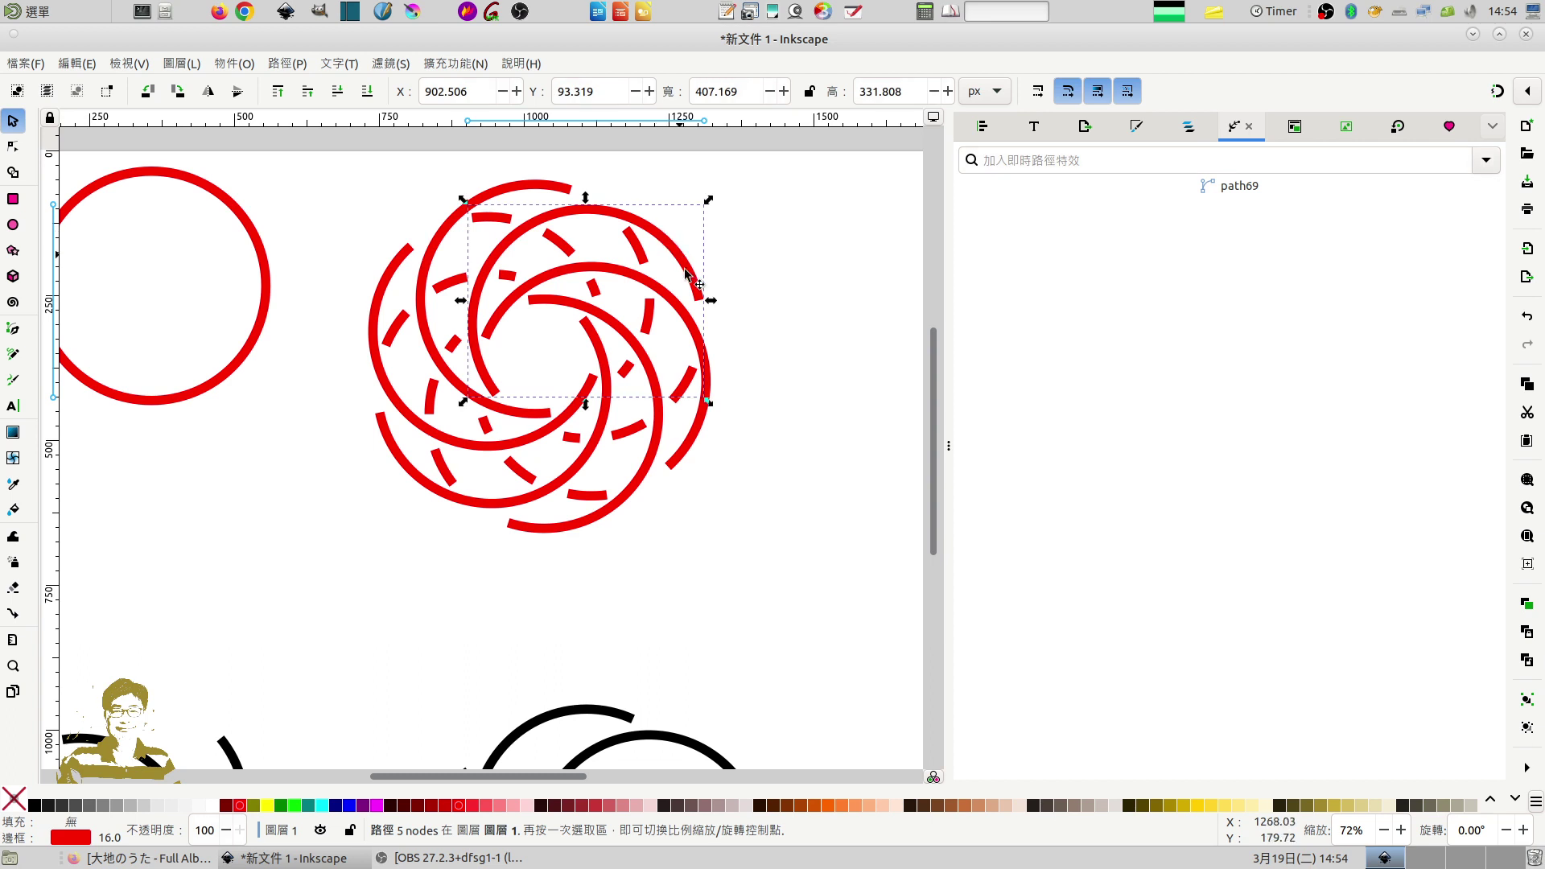
left_click(693, 449, "shift")
left_click(595, 515, "shift")
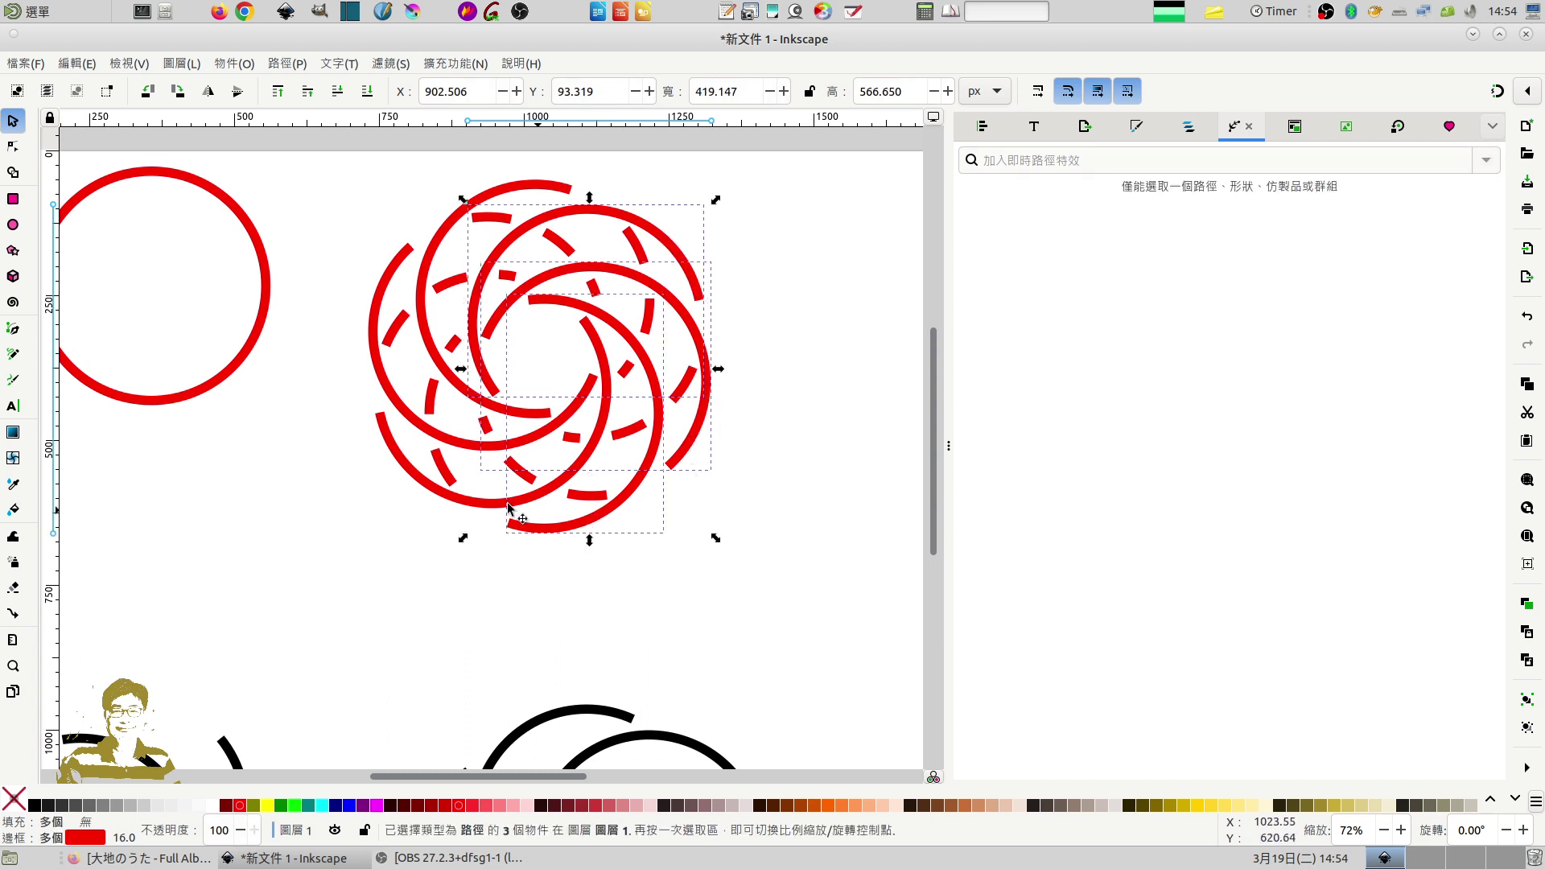
left_click(450, 498, "shift")
left_click(376, 291, "shift")
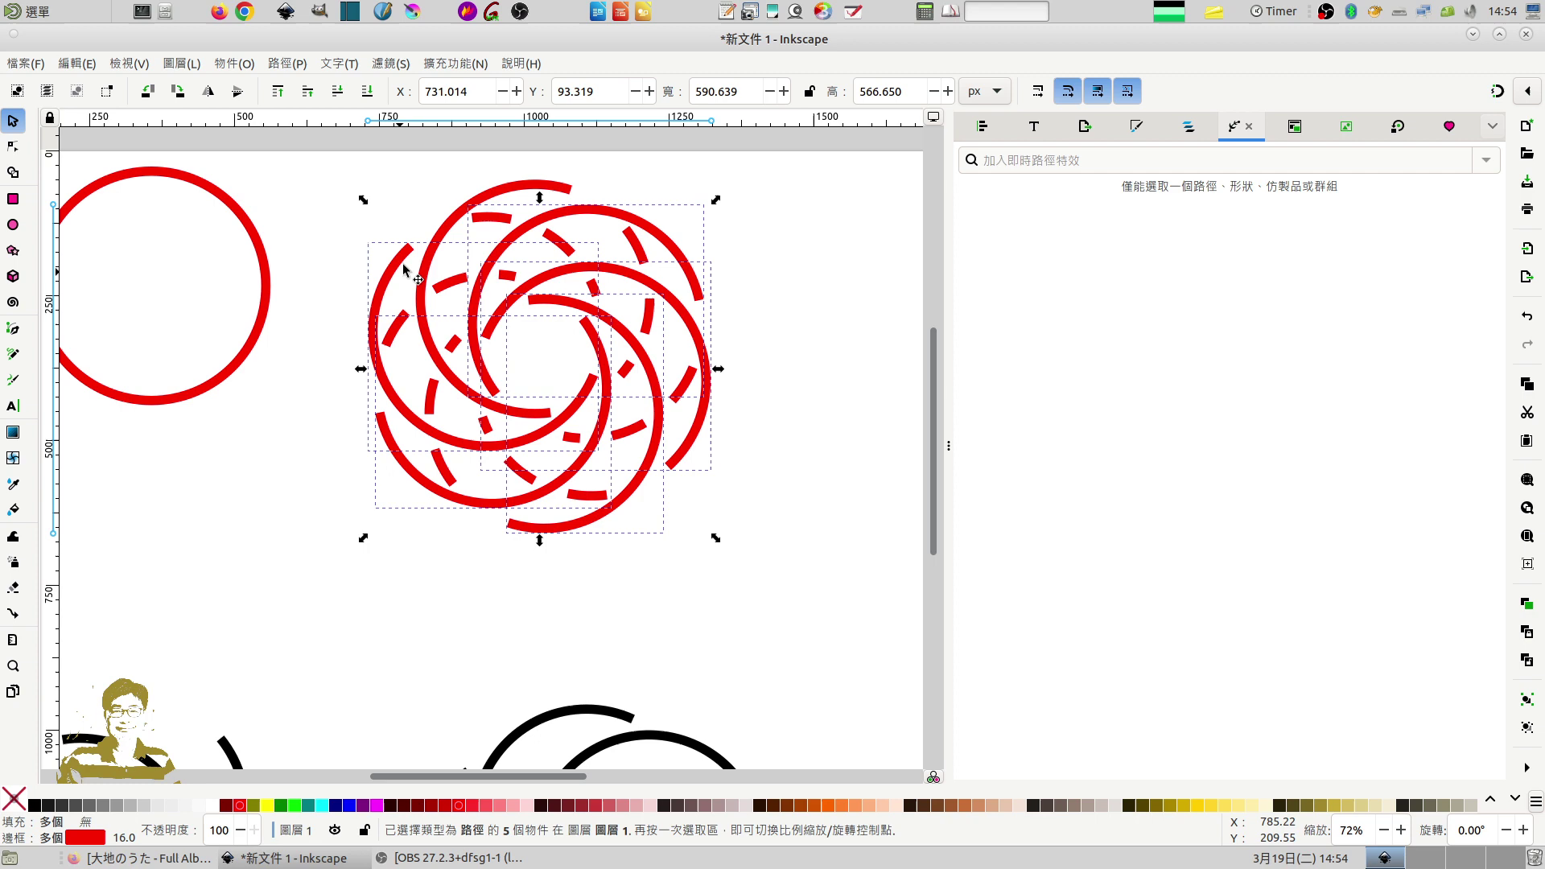
left_click(525, 189, "shift")
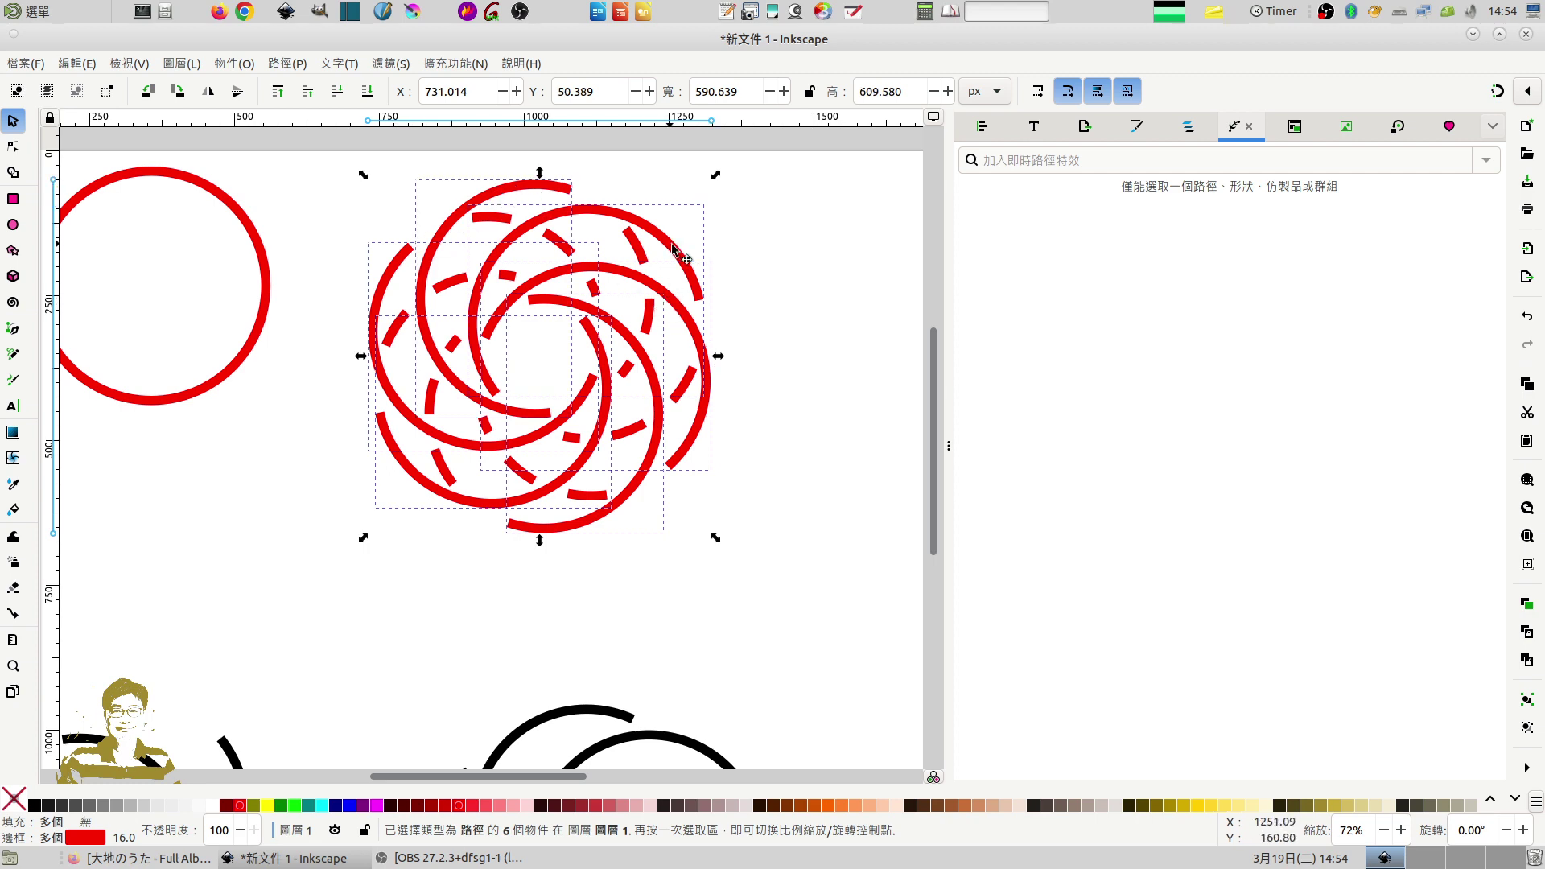
mouse_move(682, 238)
left_mouse_down()
mouse_move(893, 457)
mouse_move(621, 259)
mouse_move(642, 269)
left_mouse_up()
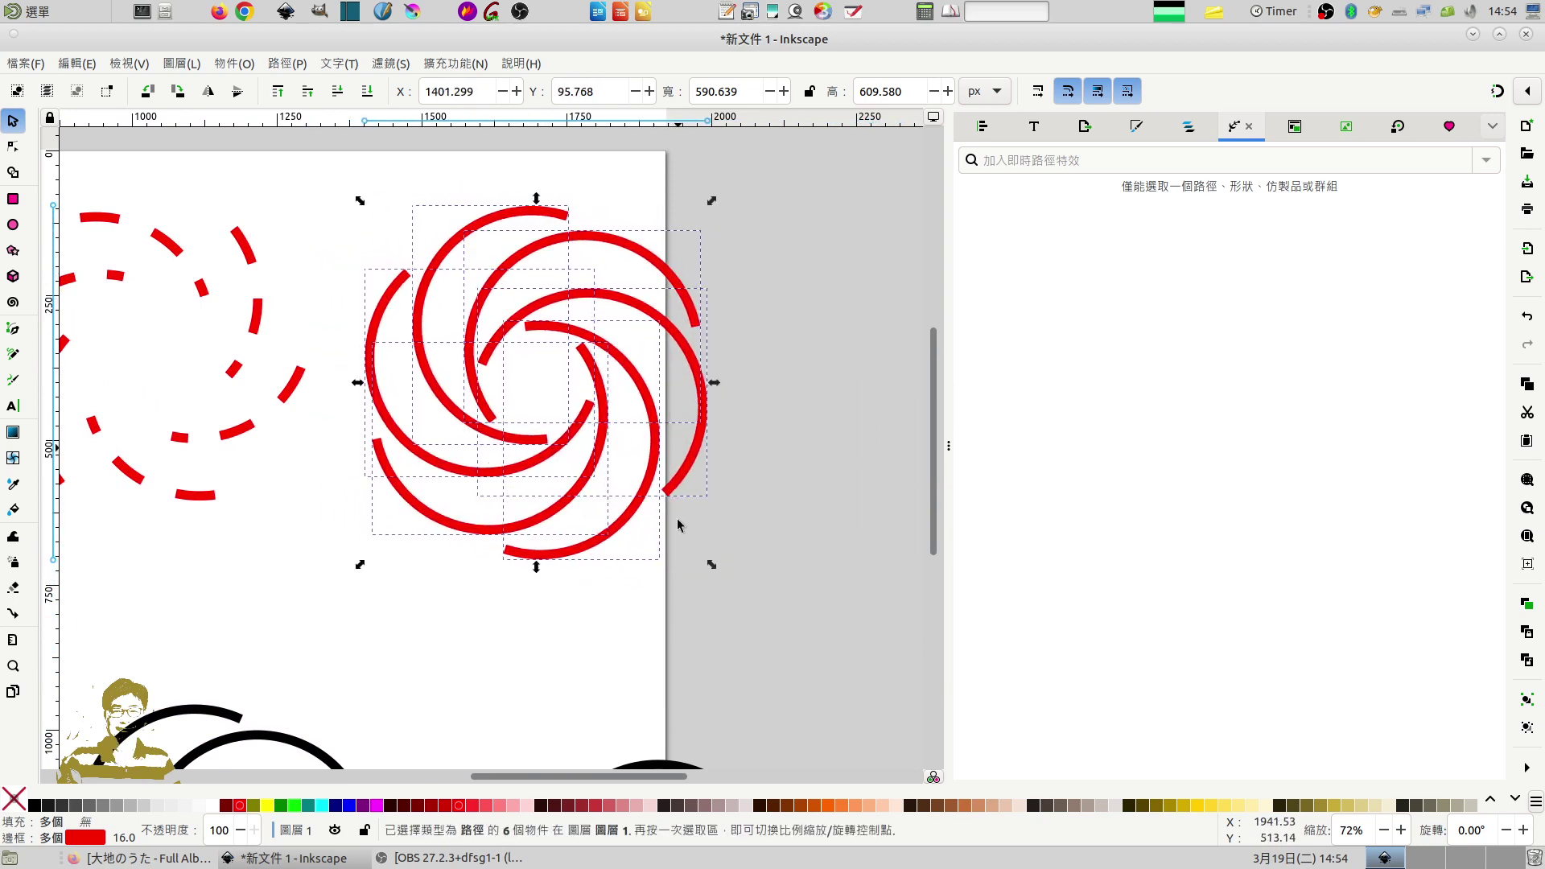
left_click_drag(575, 779, 534, 779)
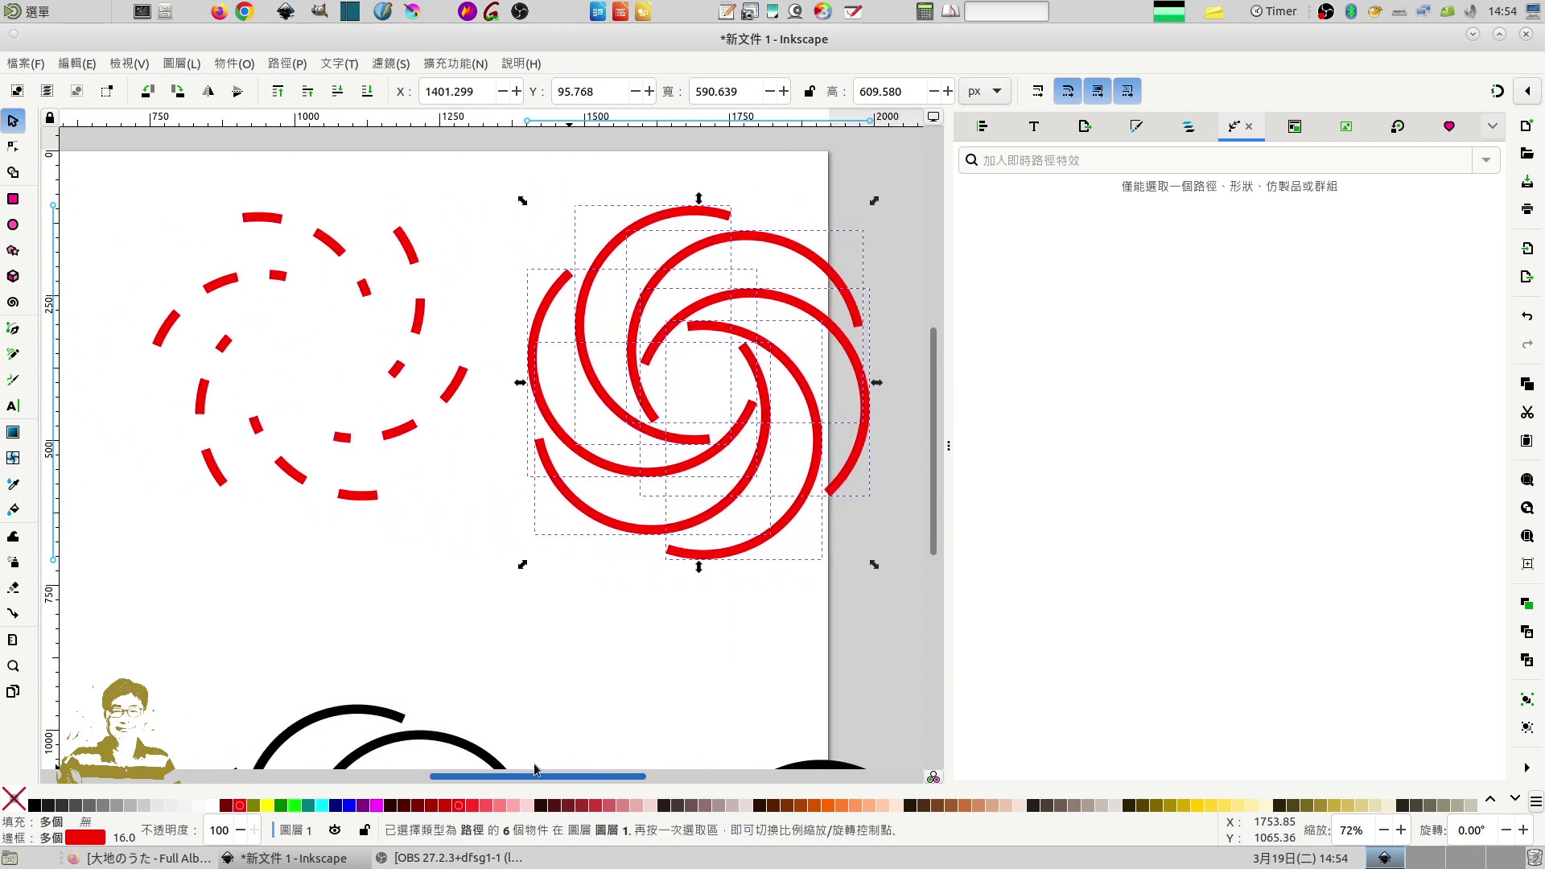
left_click(605, 652)
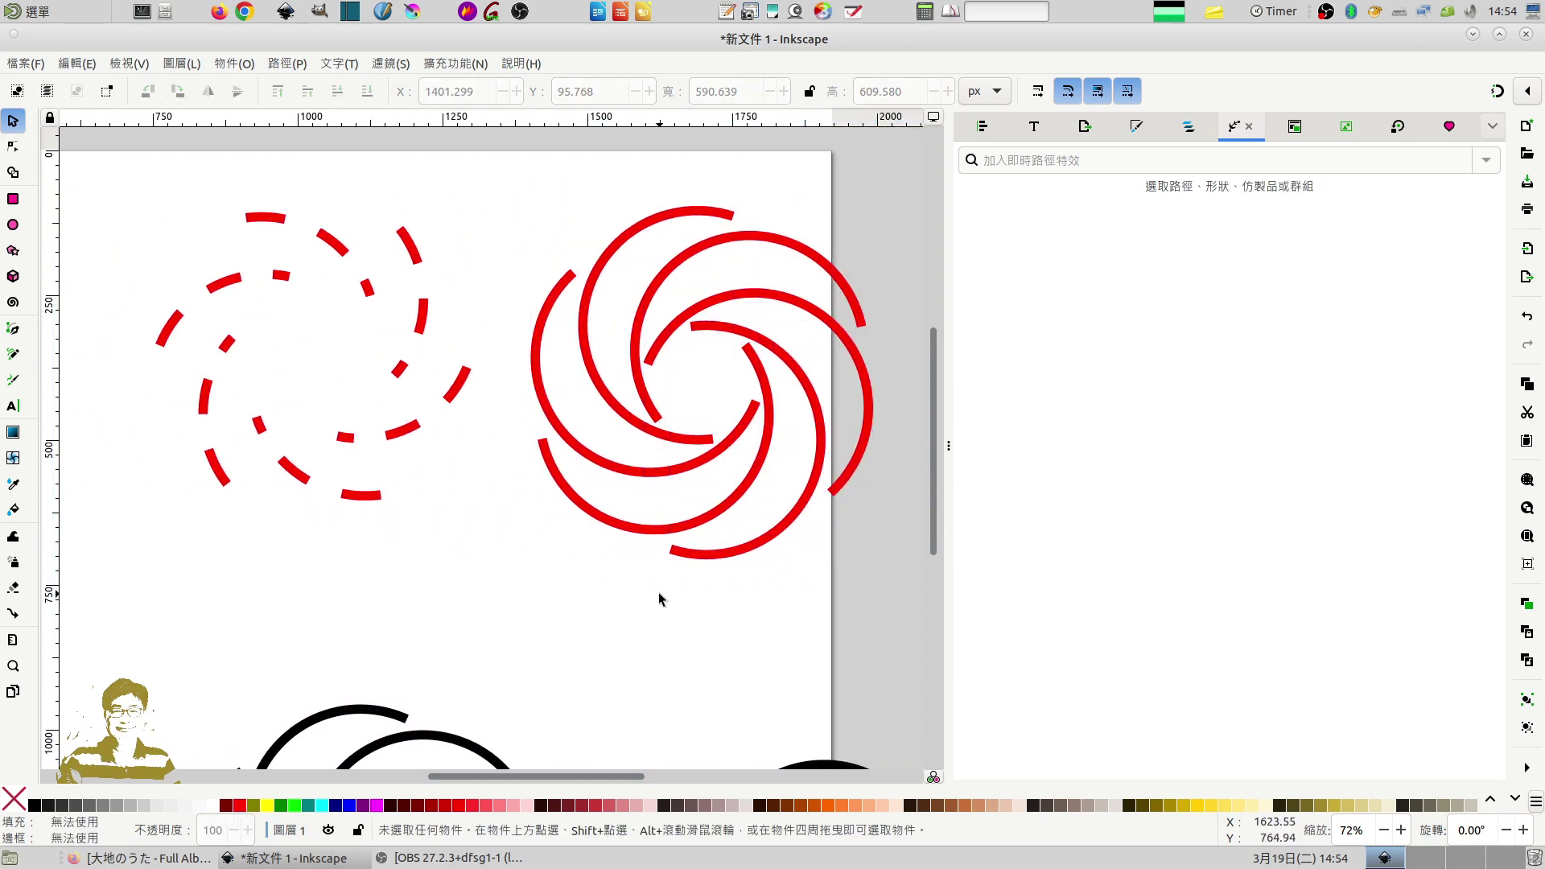